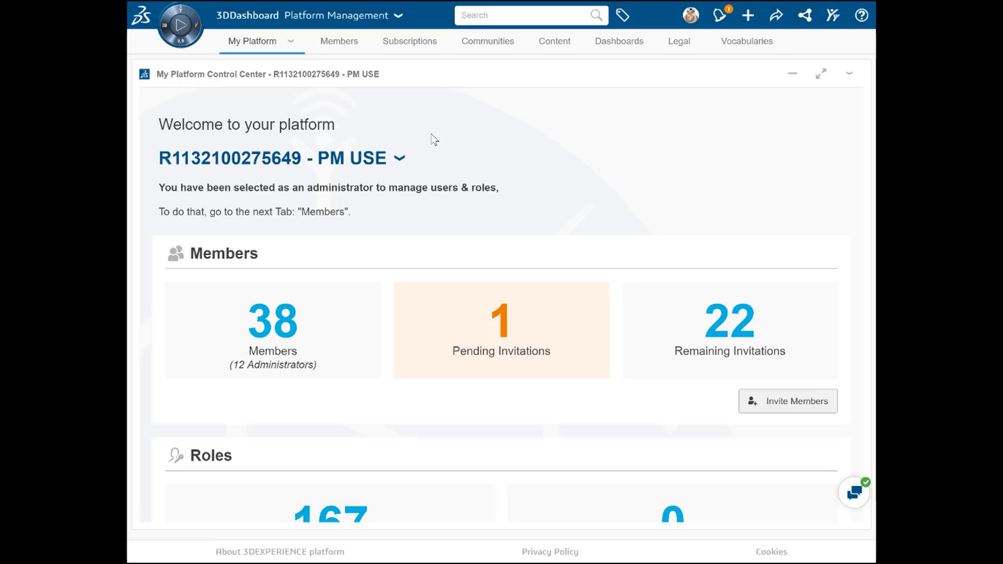
Switch to the 3DSwym app and look through the latest posts in the What's New feed.
click(184, 14)
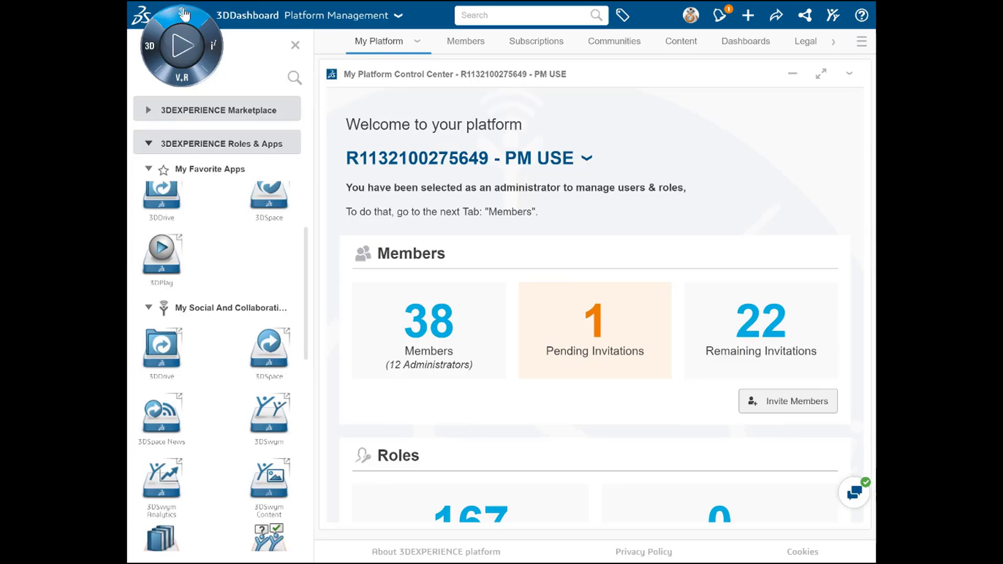
click(265, 416)
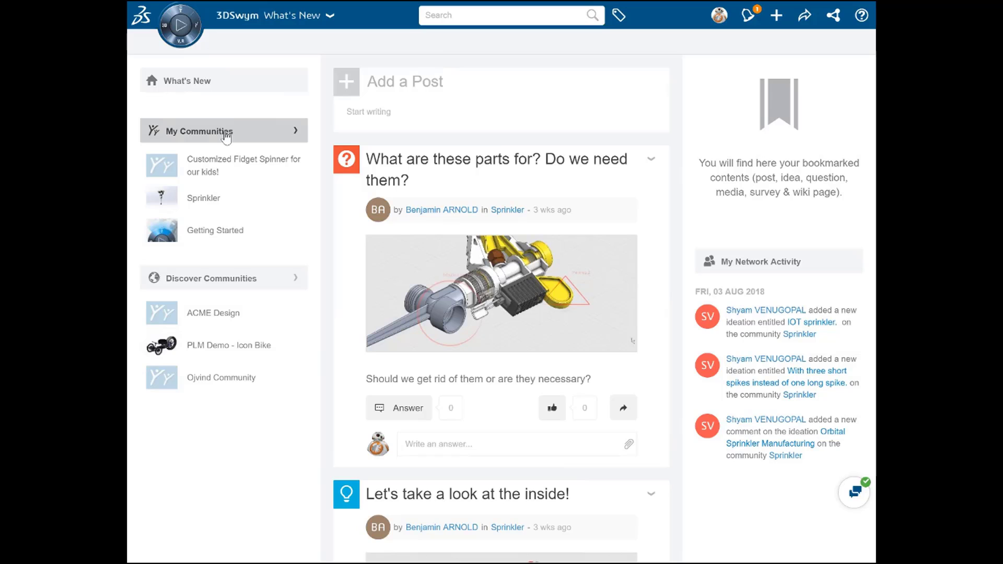
click(201, 90)
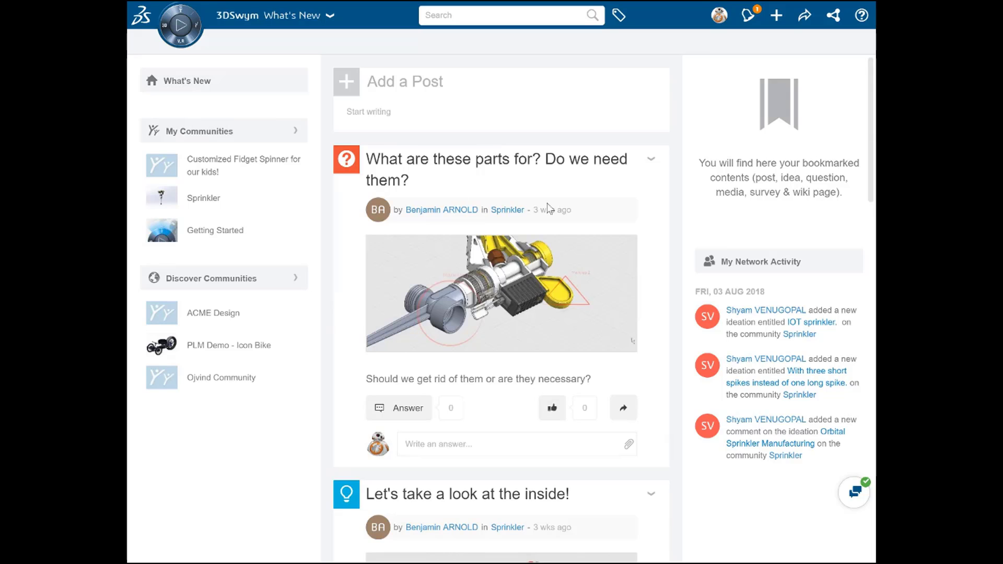
scroll(661, 217, down, 2)
scroll(660, 217, down, 15)
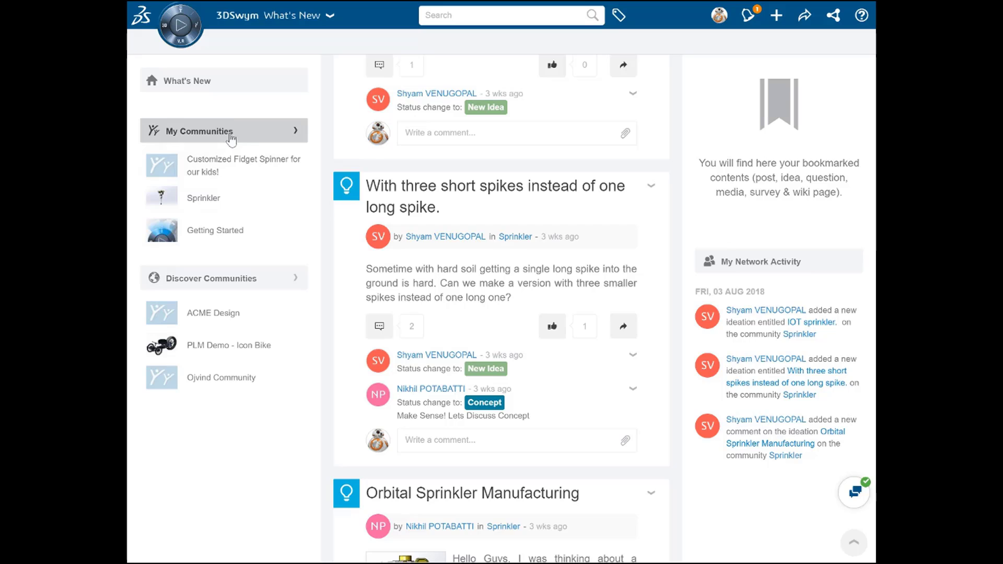
Open the Sprinkler community and view its media gallery.
click(217, 202)
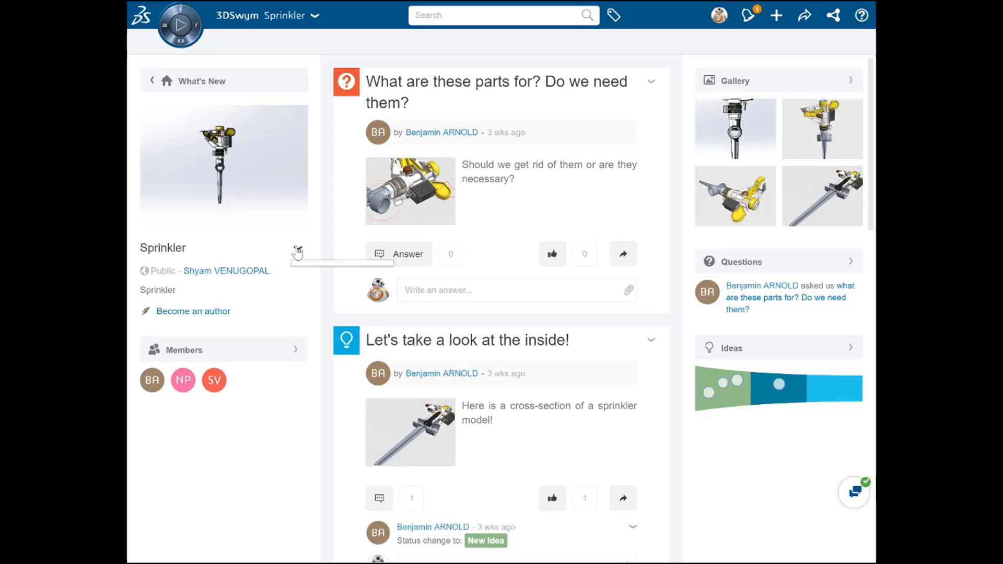
click(297, 251)
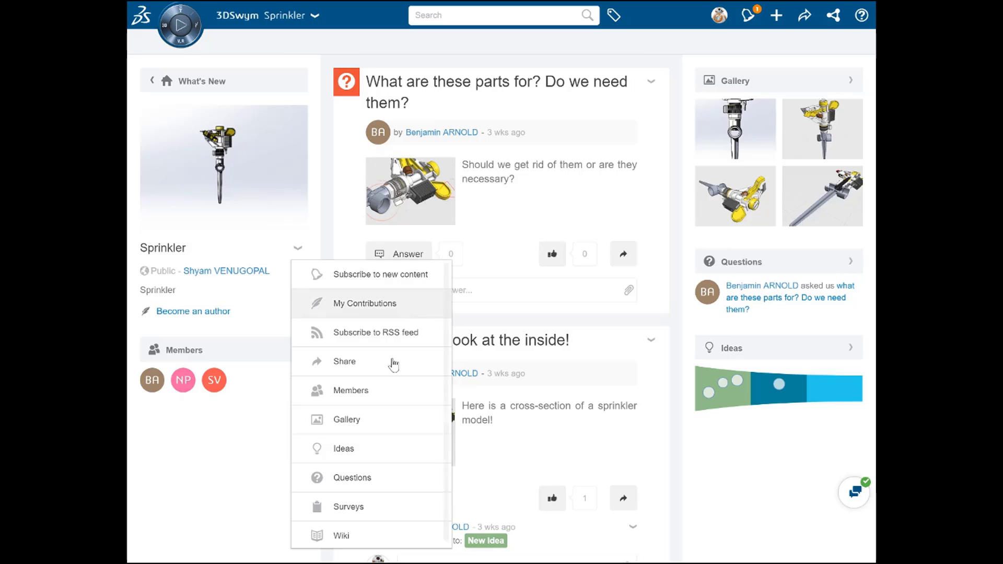
click(347, 419)
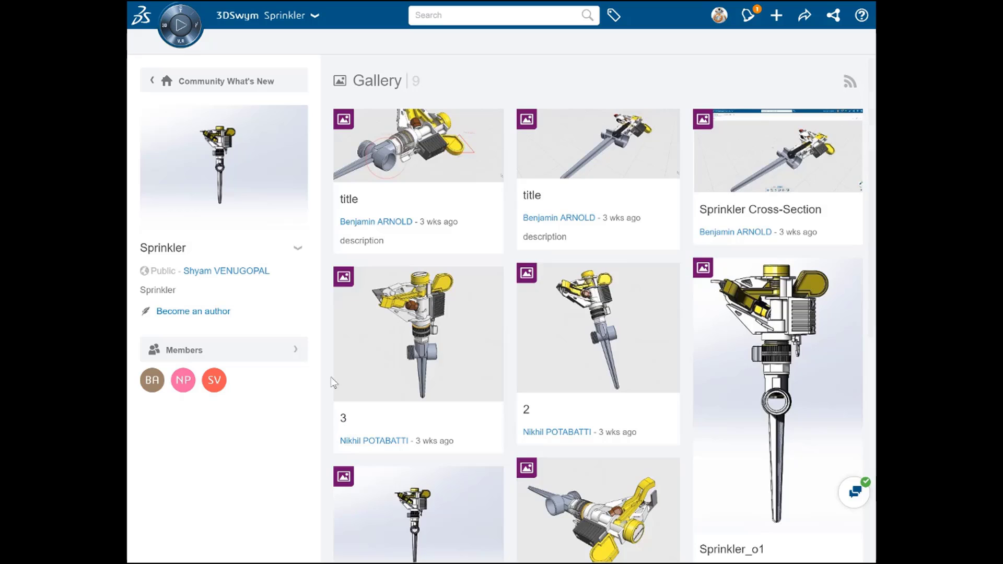
View the Sprinkler community's members and check which other sections the community offers.
click(297, 249)
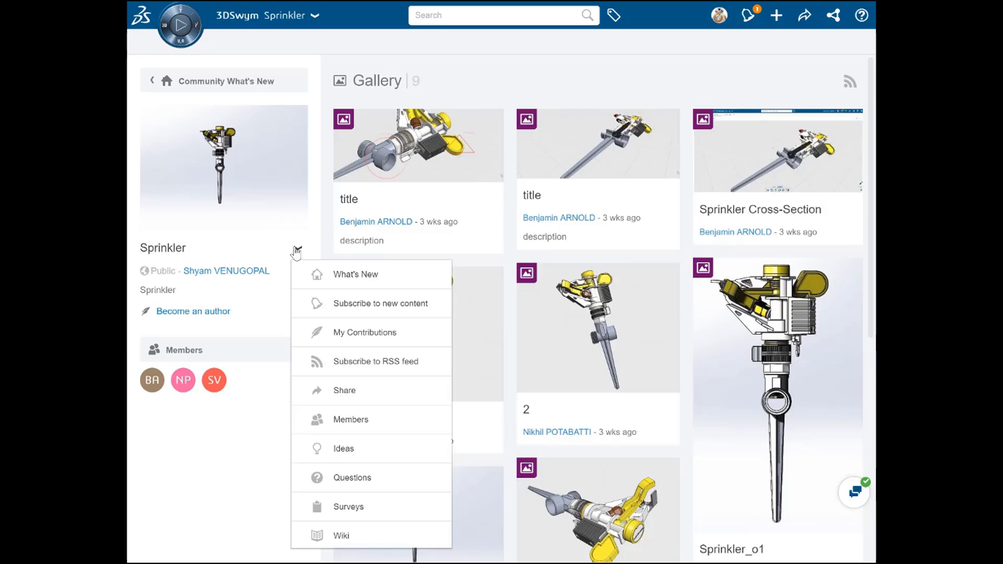
click(346, 419)
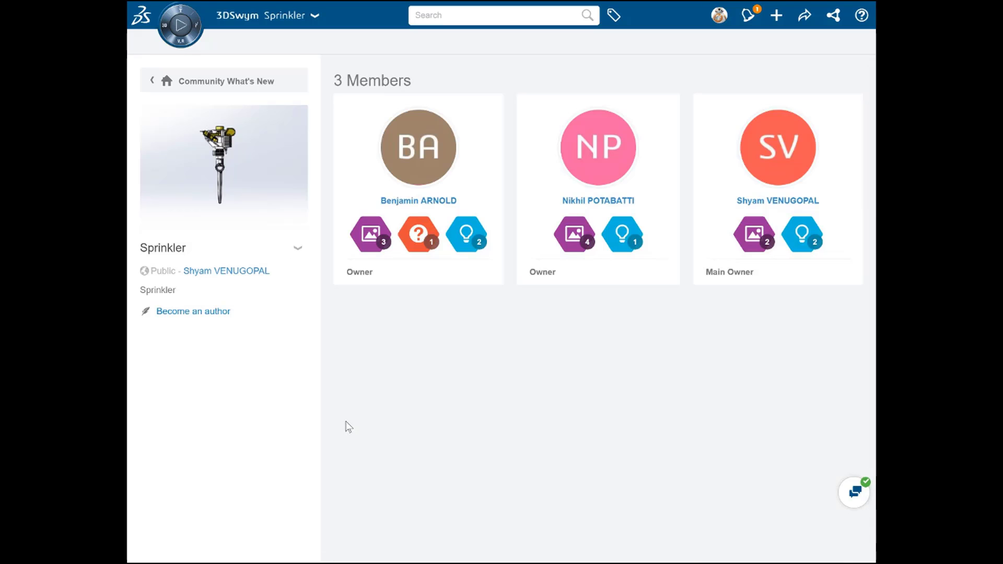
click(298, 249)
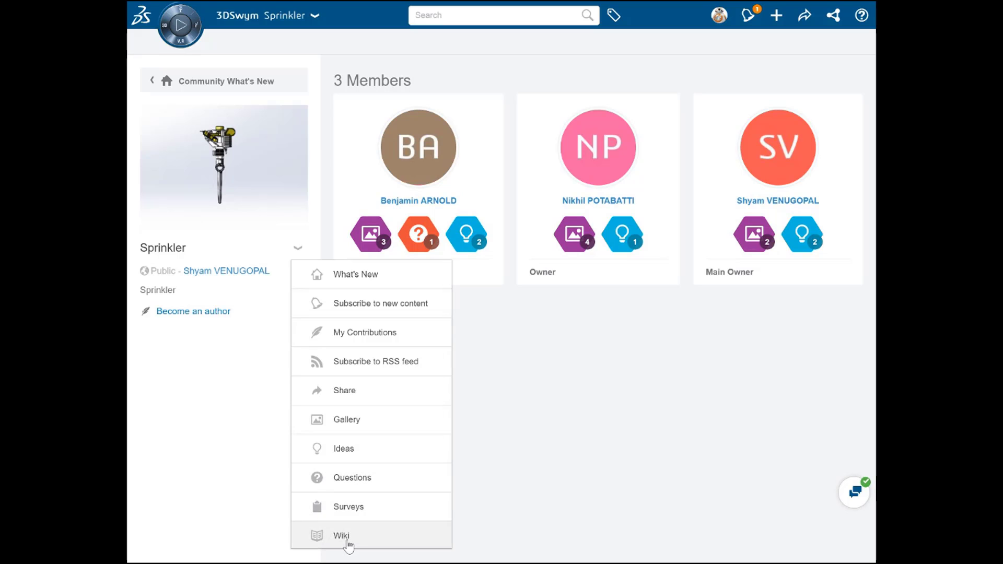
click(242, 410)
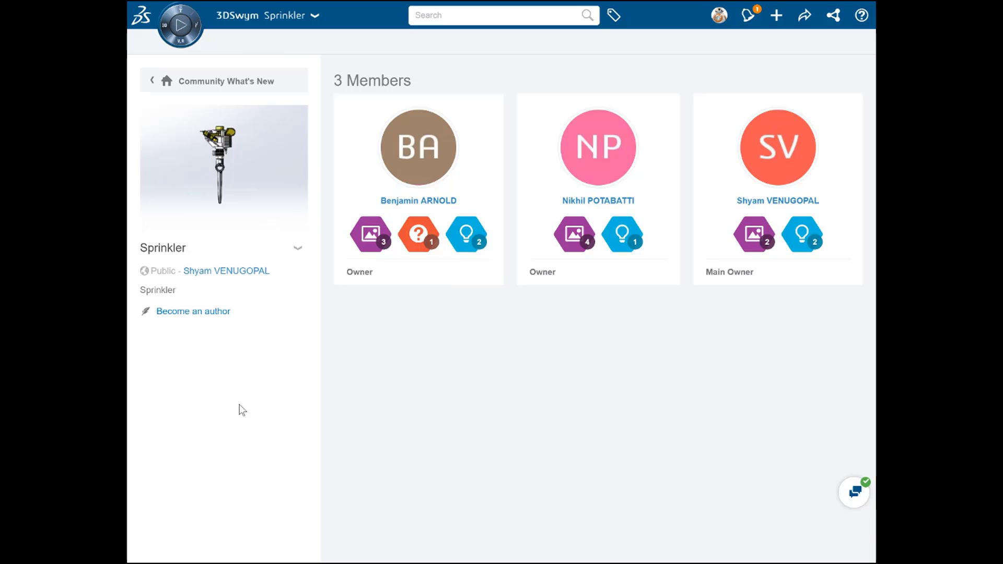
Start creating a new community from the My Communities page and title it Piping Schematics.
click(194, 86)
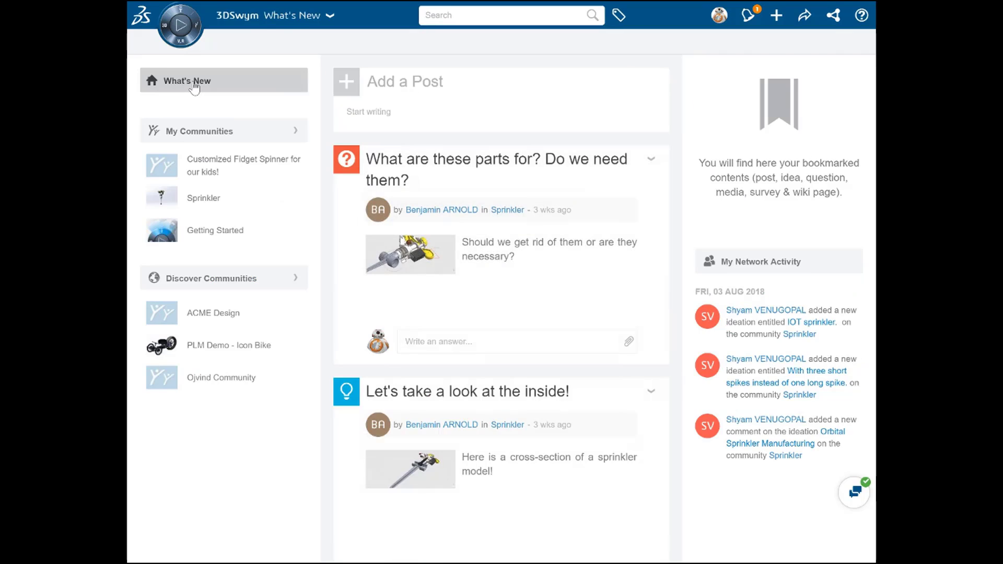
click(241, 139)
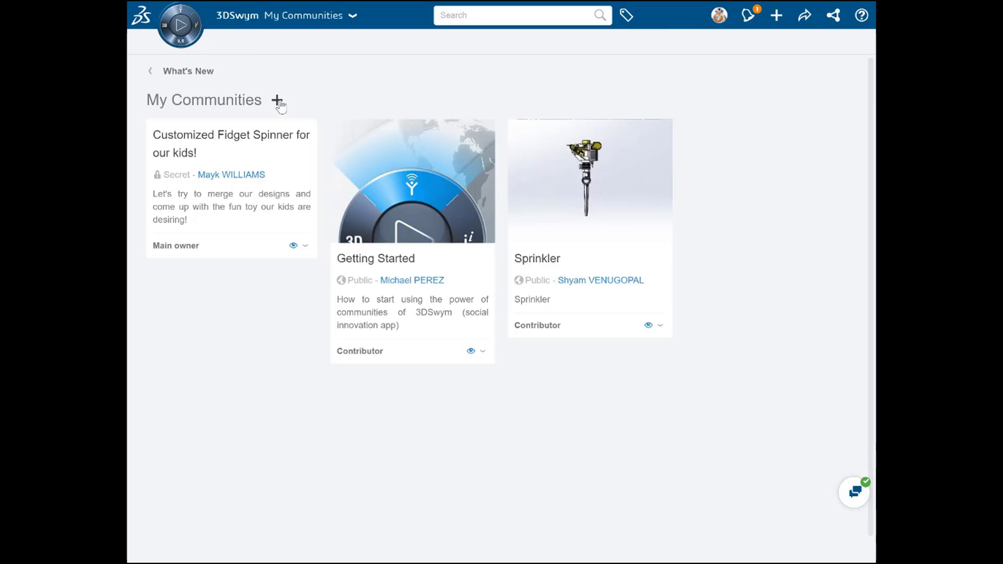
click(277, 100)
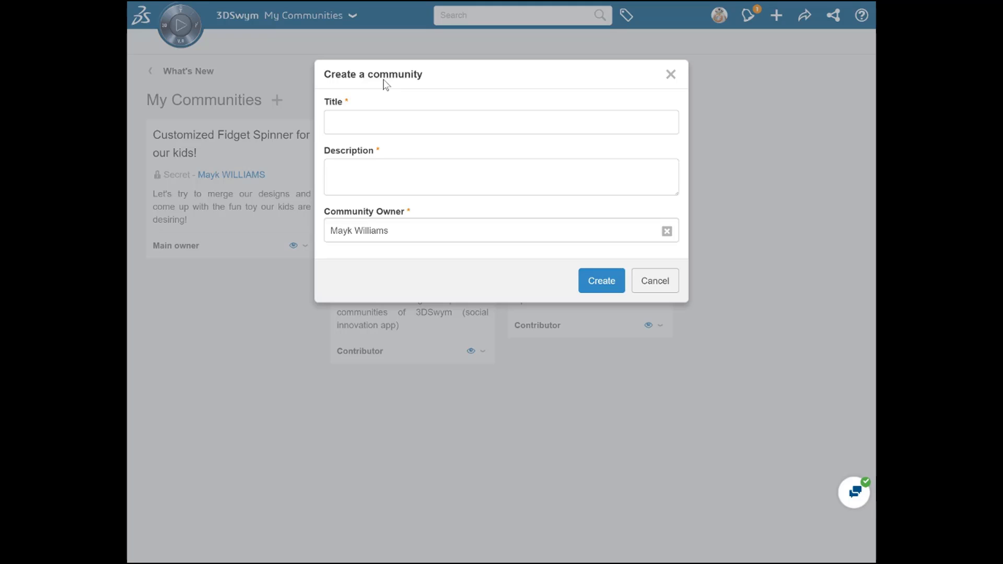
click(396, 124)
text(Piping Schematics)
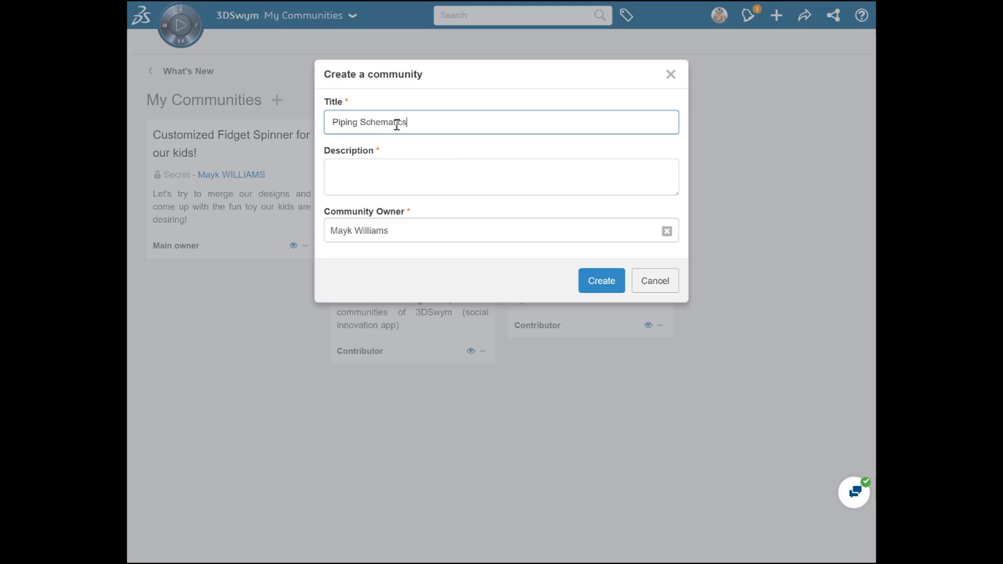
Describe the new community as "Standardized piping layouts for sprinklers" and create it with the preset owner.
click(414, 165)
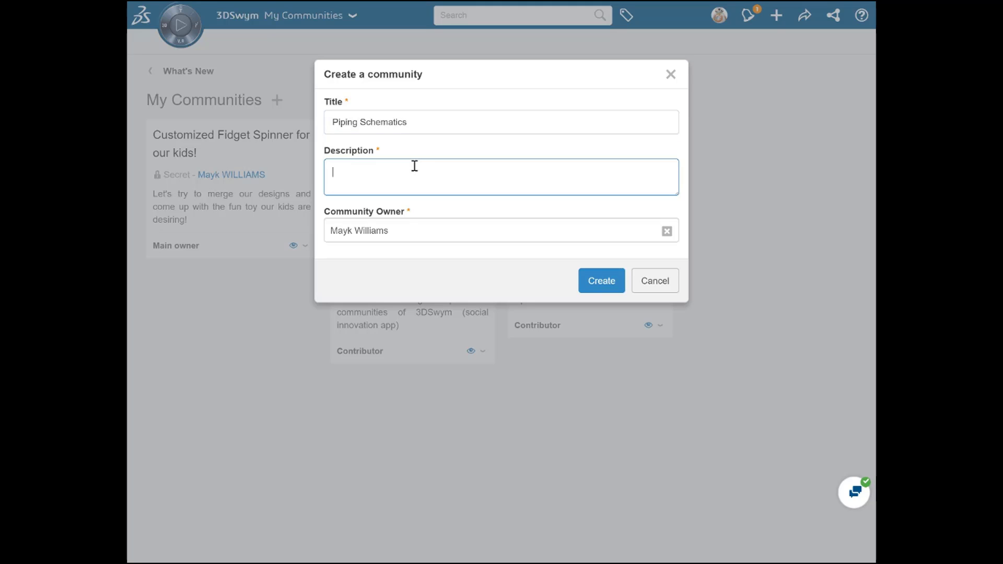
text(Standardized piping layouts for sprinklers)
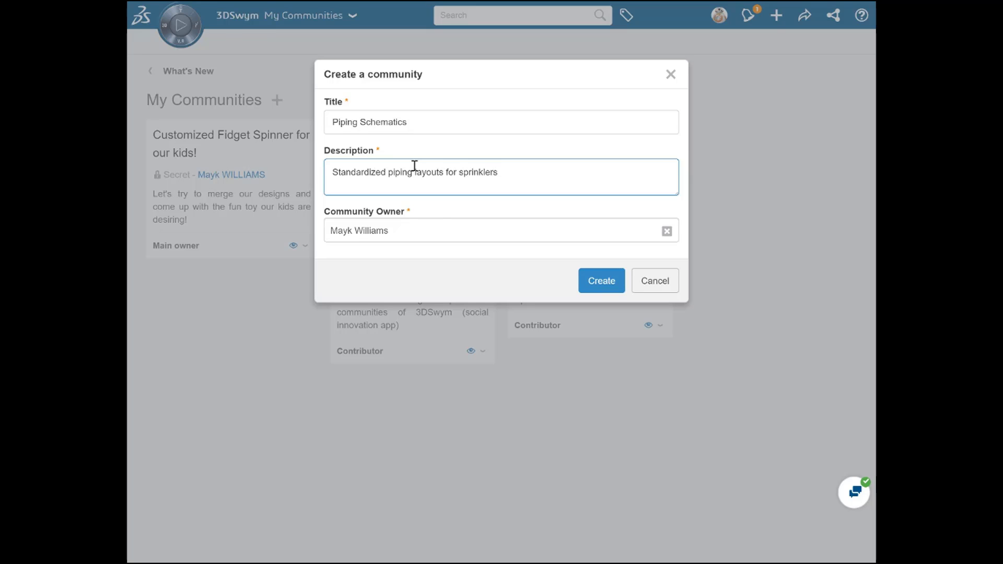
click(438, 227)
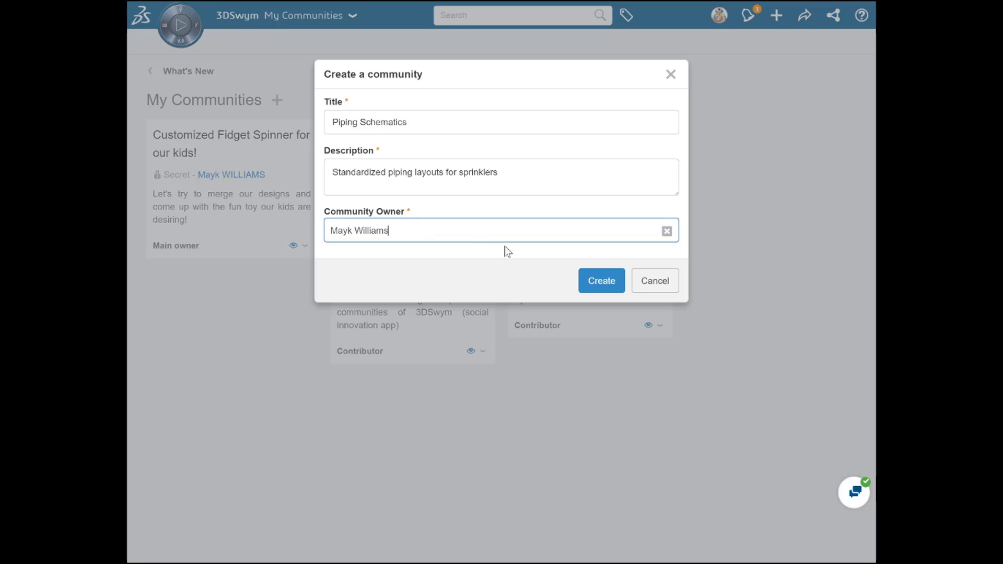
click(595, 282)
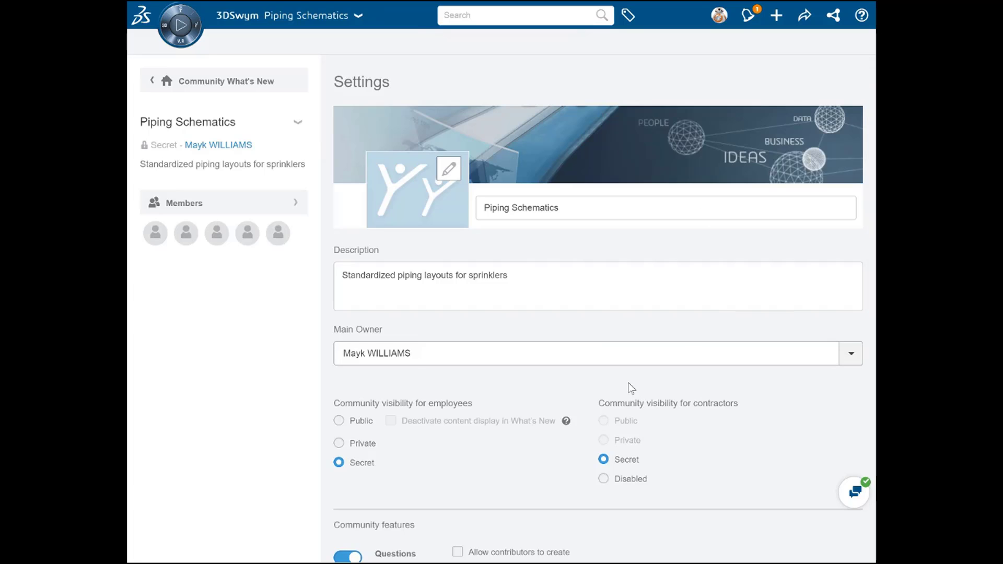
Add one colleague to the Piping Schematics community as a contributor.
click(297, 203)
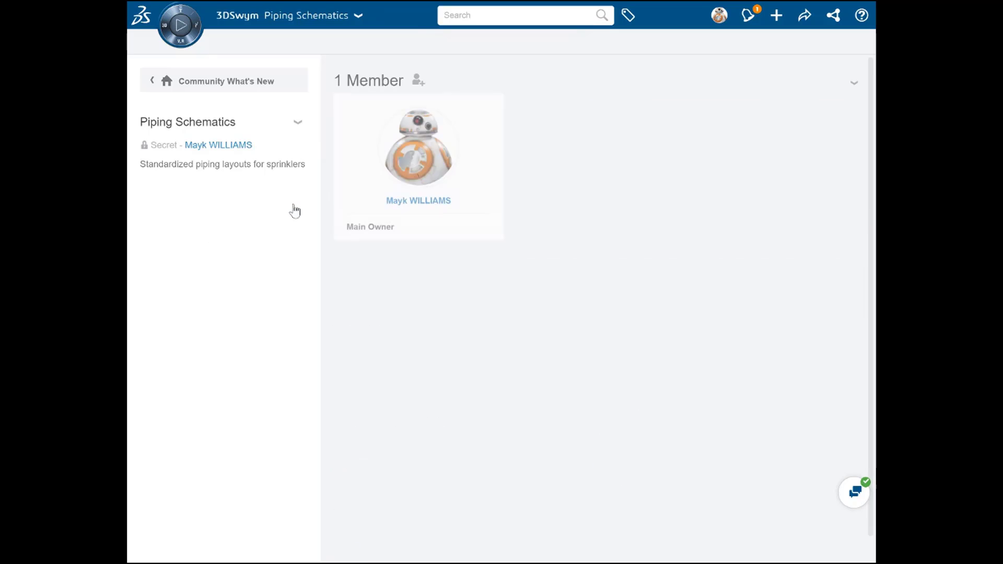
click(418, 80)
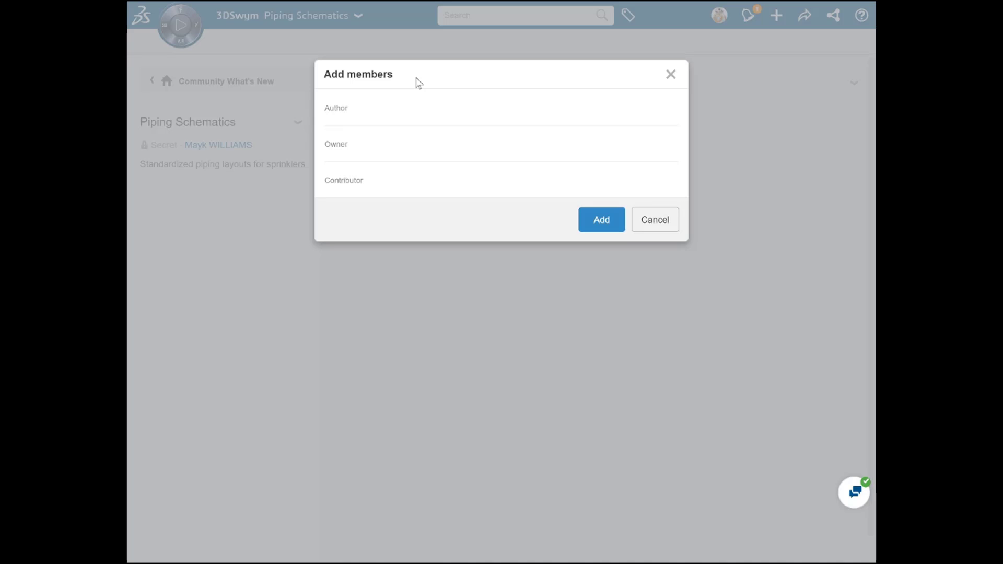
click(429, 183)
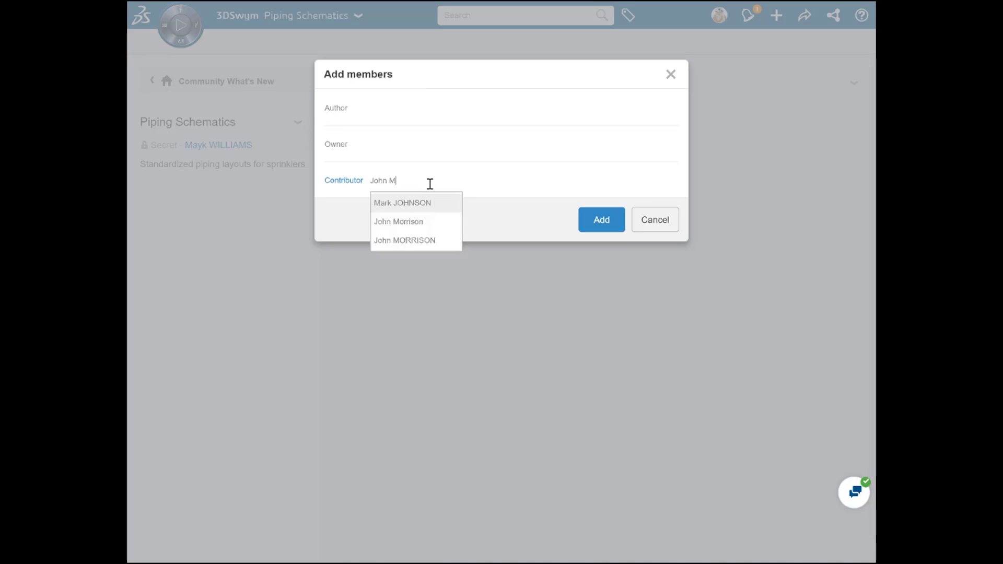
click(425, 223)
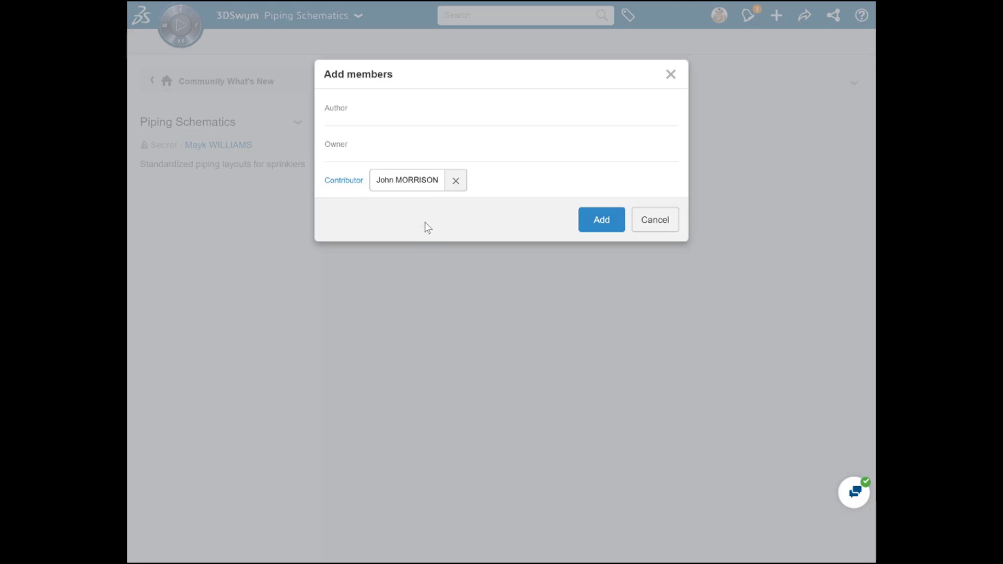
click(592, 225)
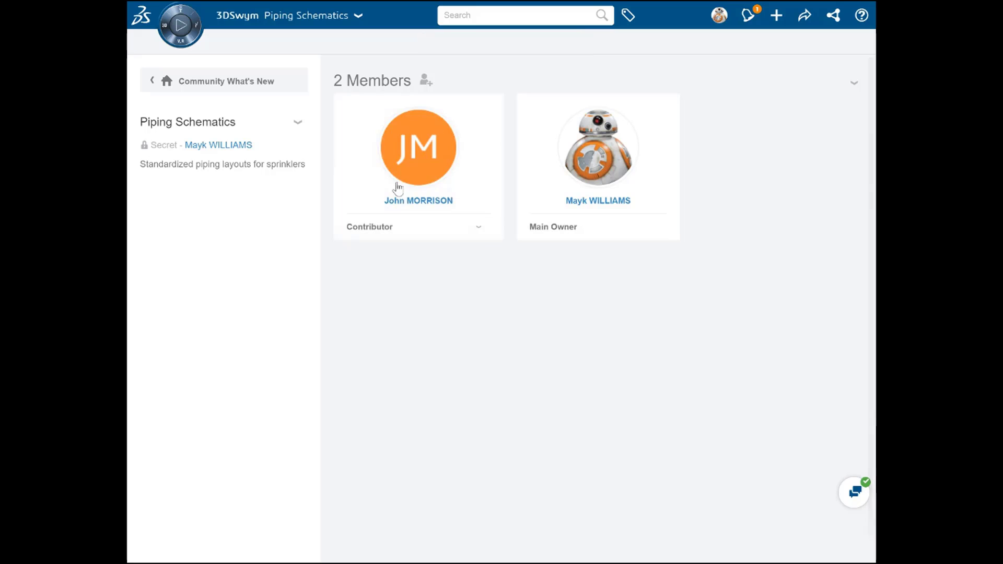
Upload the image "Piping Schematics - Community Photo" as the thumbnail in the community's settings.
click(297, 123)
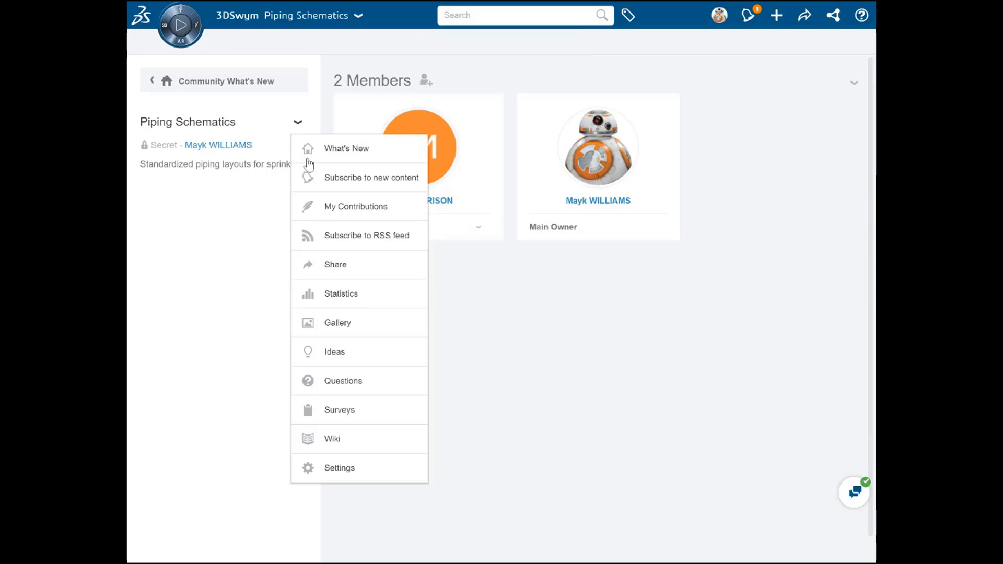
click(349, 468)
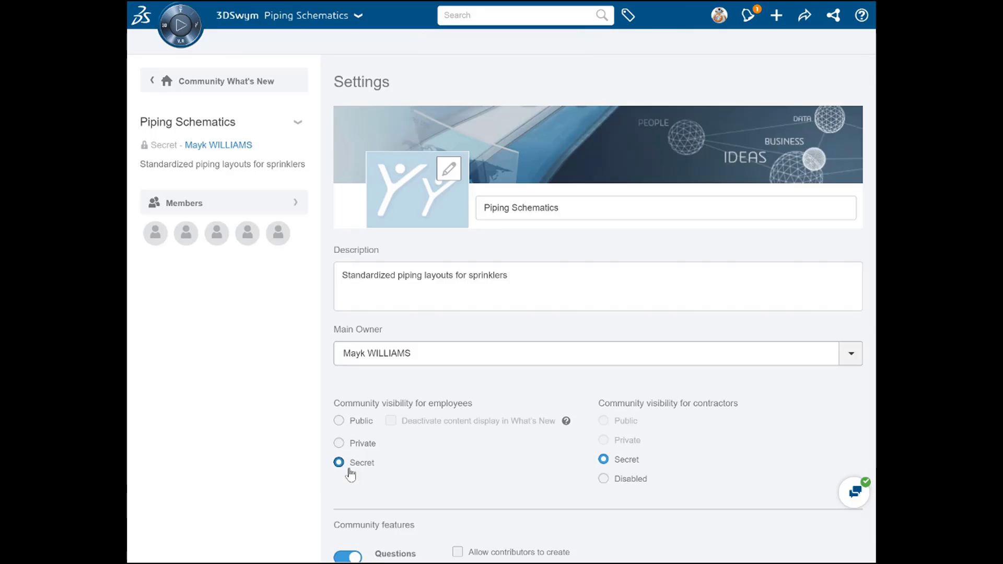
click(448, 168)
click(590, 368)
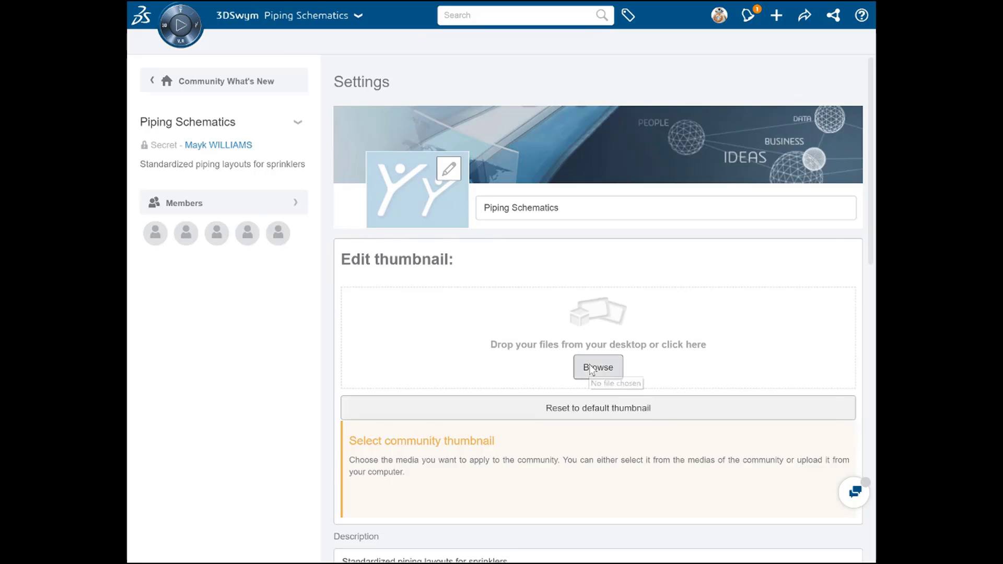
click(482, 181)
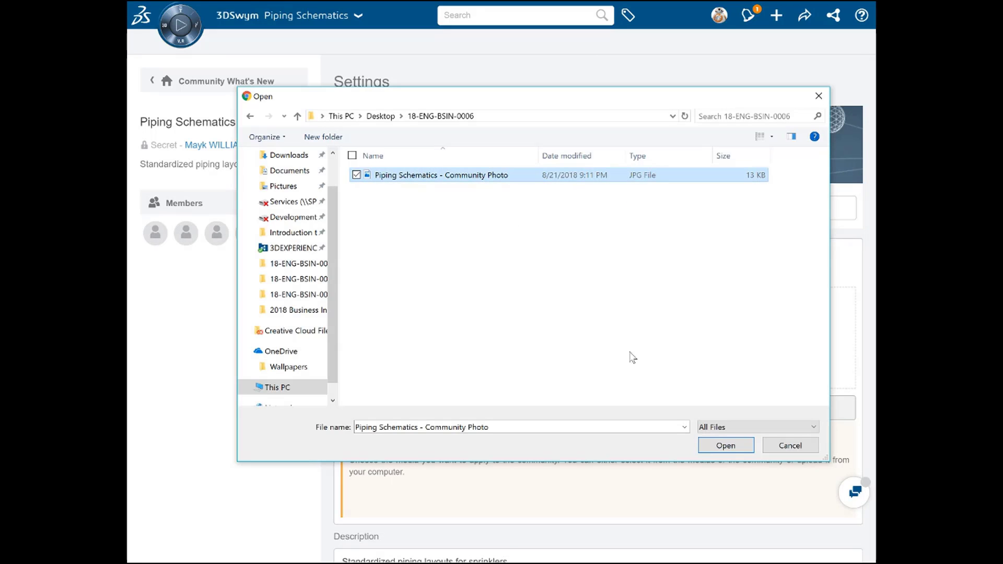
click(708, 447)
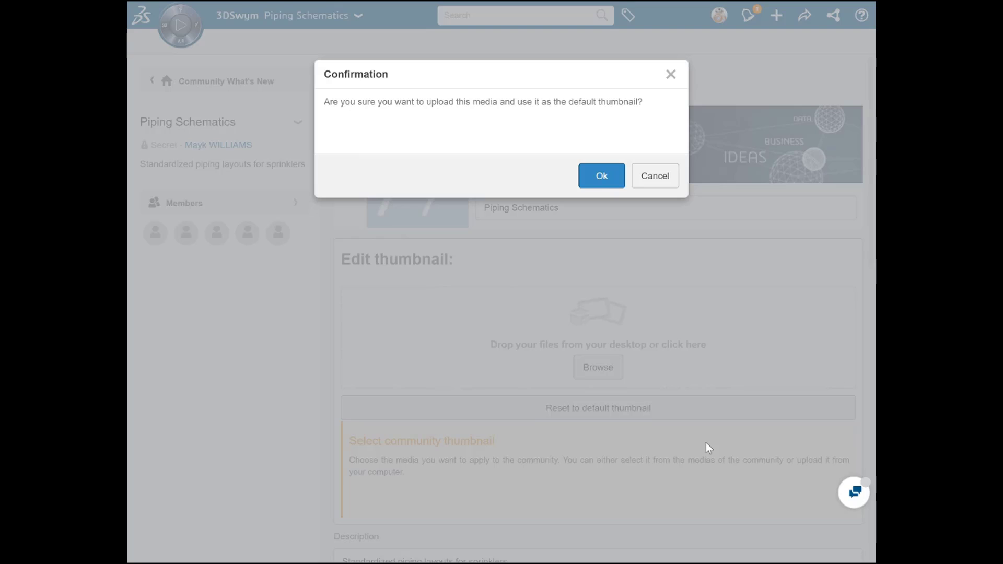
click(601, 181)
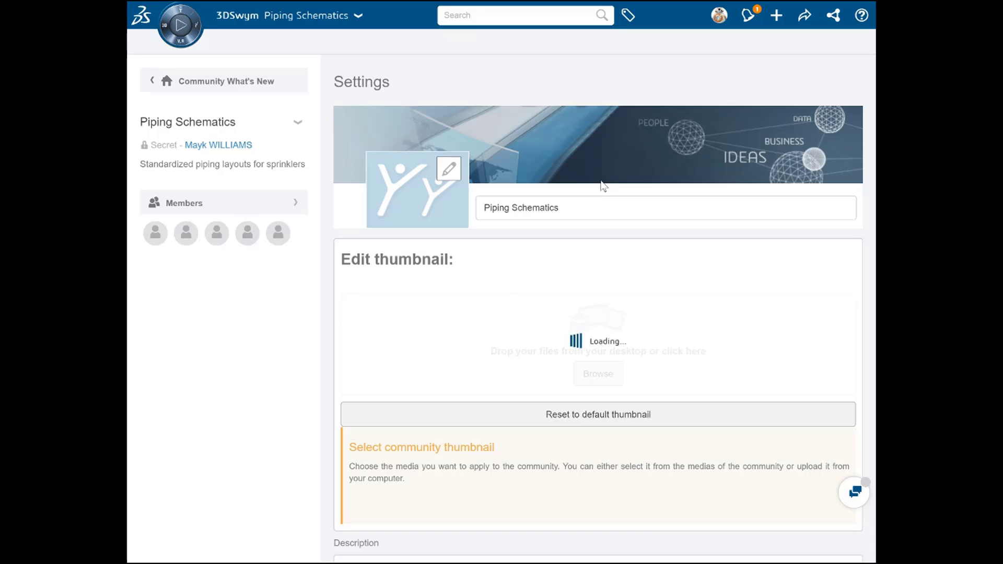
Disable the community's Questions and Surveys features, and allow contributors to create Ideas and Wiki content.
scroll(455, 454, down, 6)
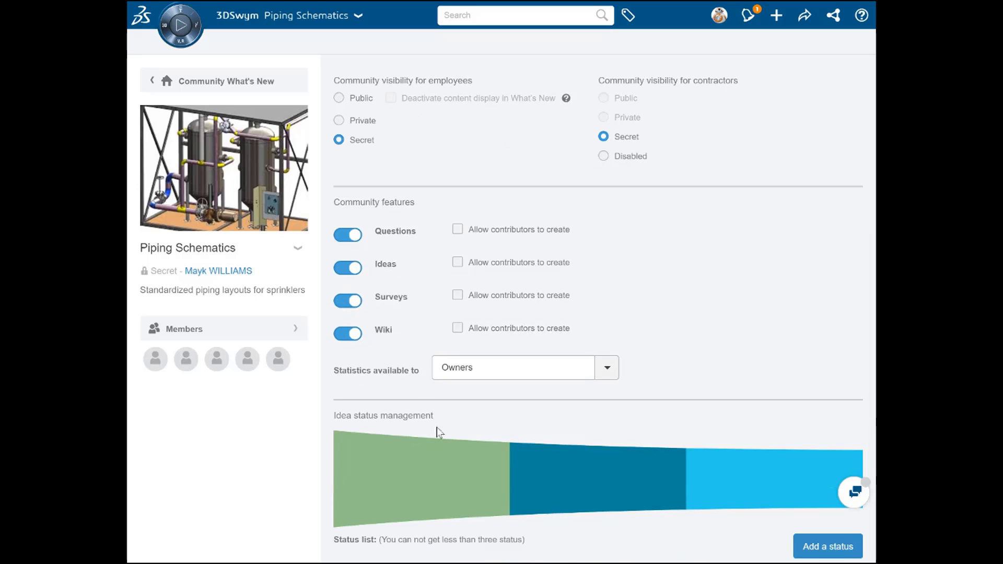
click(355, 236)
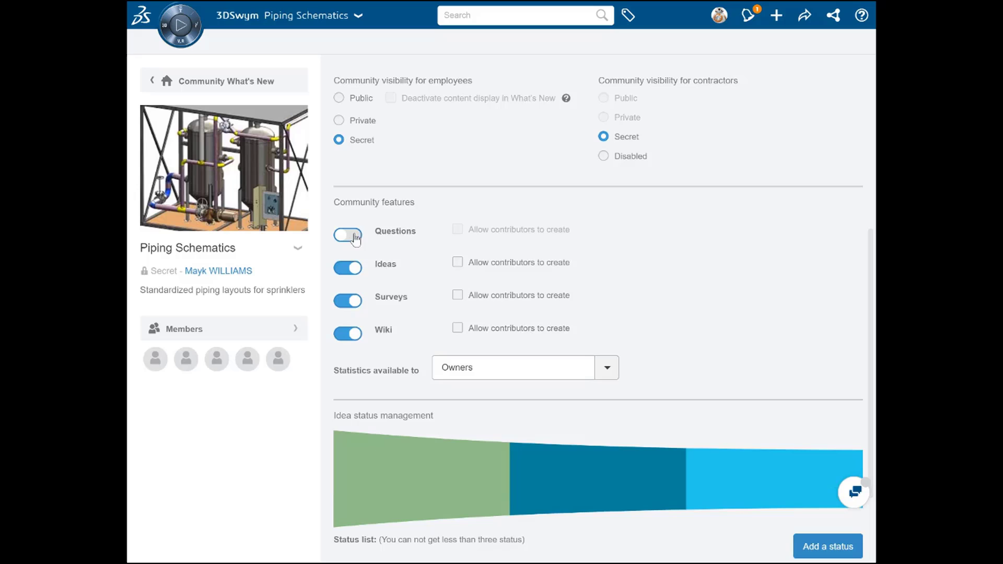
click(354, 304)
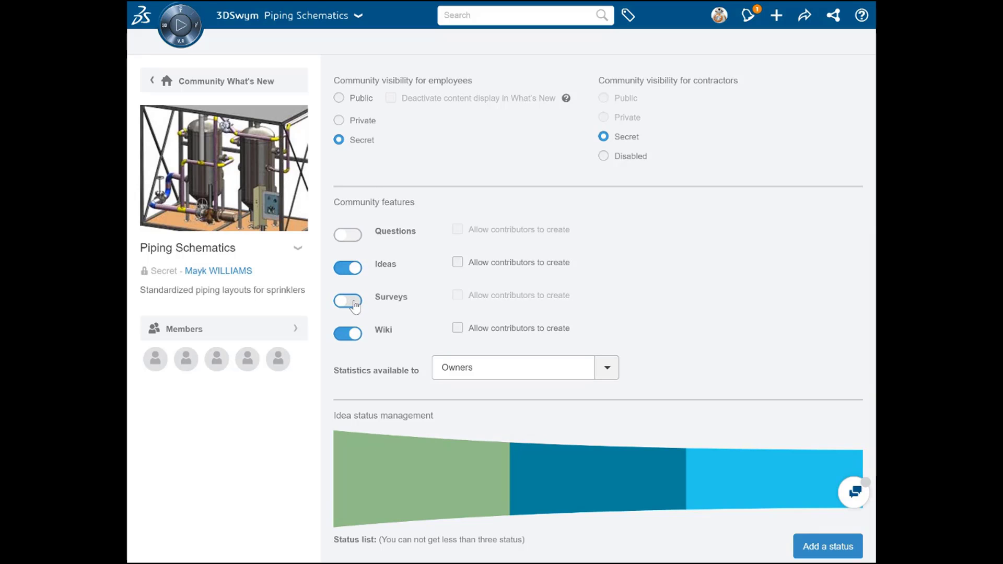
click(457, 265)
click(458, 330)
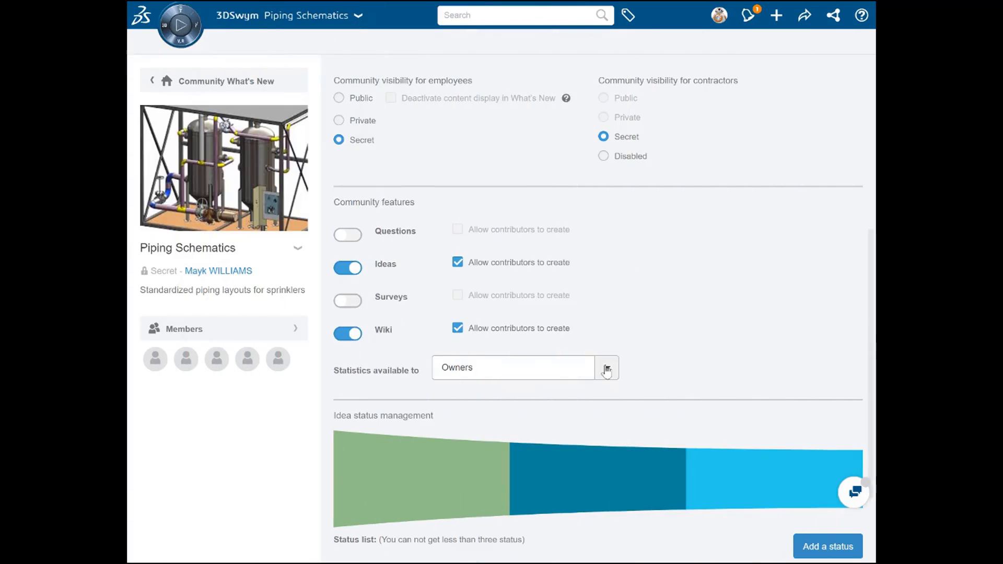
Make the community statistics available to owners and authors, rename the New Idea status to "New Innovation", and apply the settings.
click(605, 370)
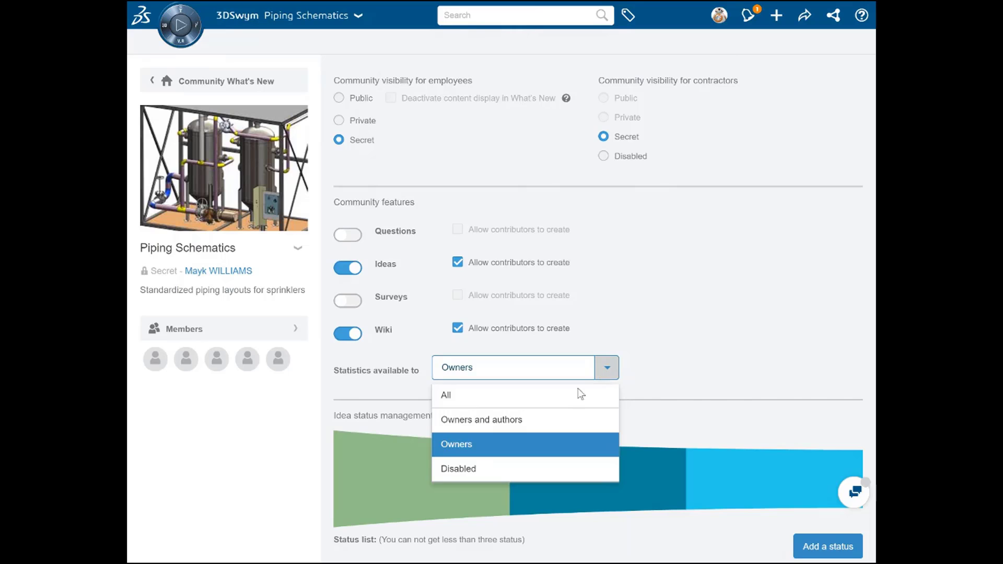
click(517, 426)
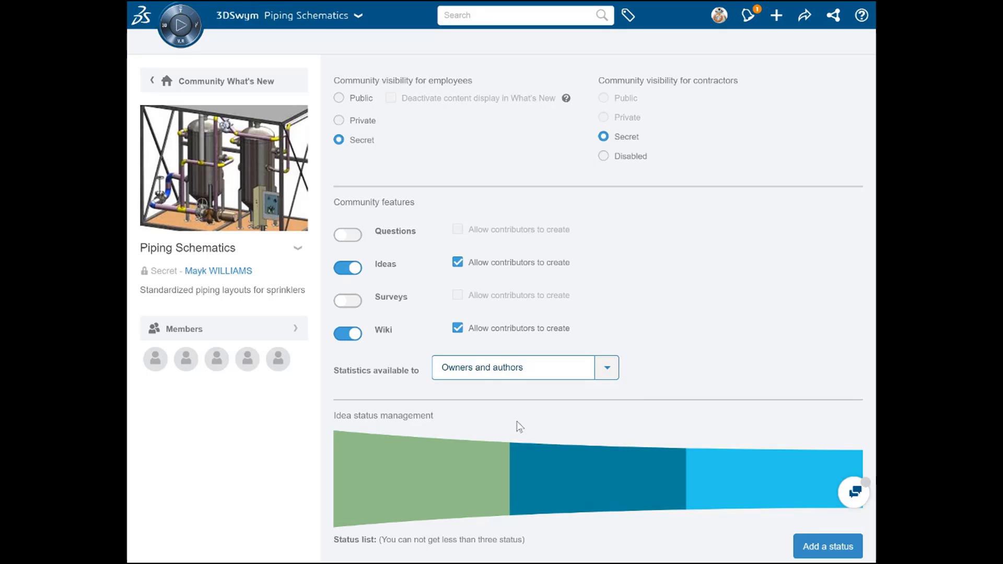
scroll(518, 426, down, 3)
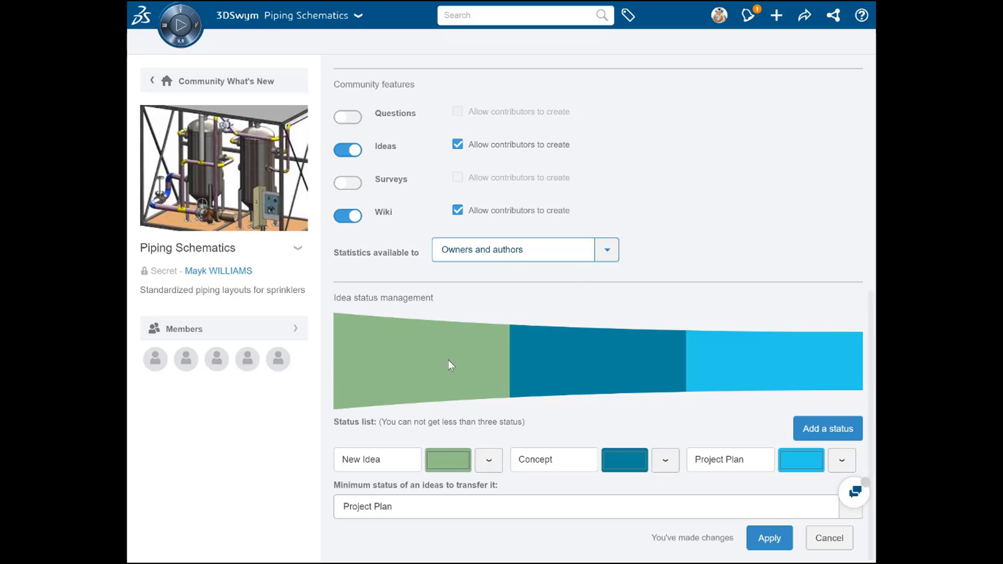
click(391, 463)
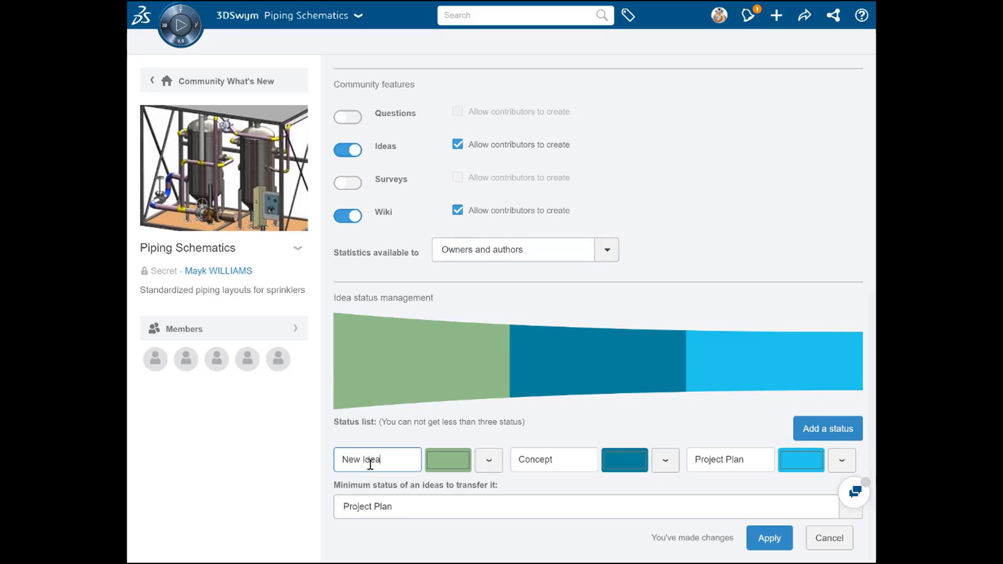
double_click(371, 459)
text(Innovation)
click(775, 541)
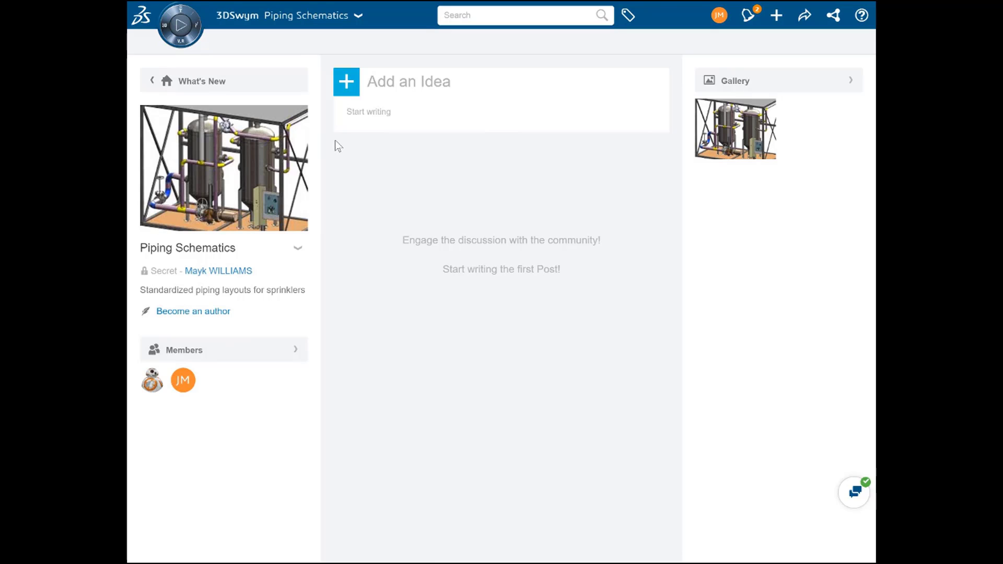
Start a new Idea post in Piping Schematics titled "What if some piping layouts include 30 degree bends?" and check the publishing options.
click(347, 89)
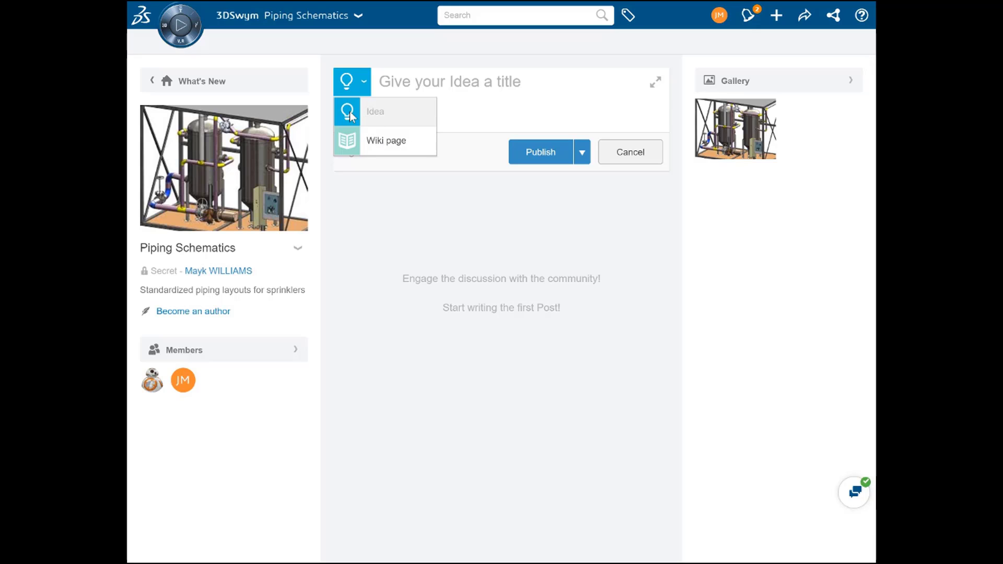
click(448, 88)
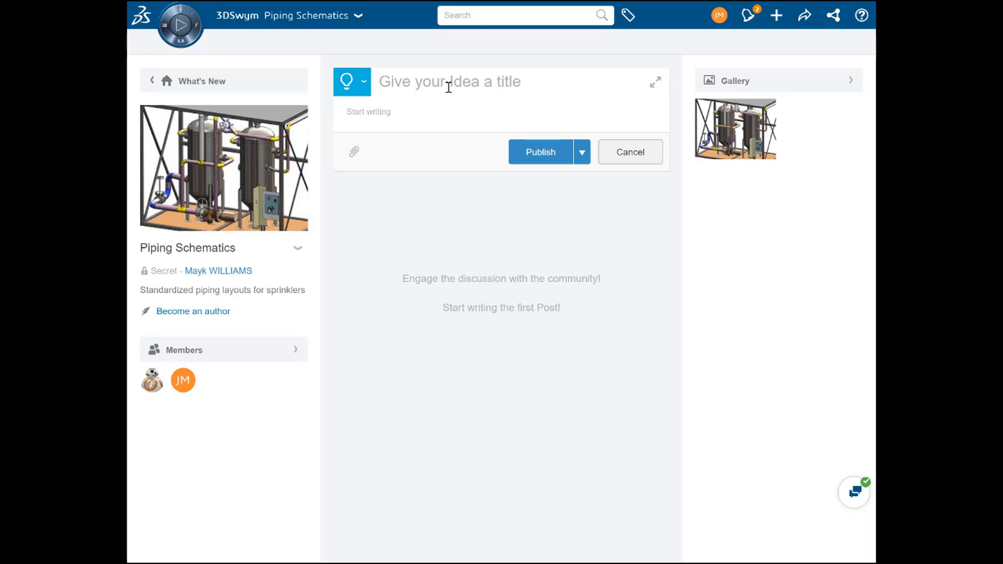
text(What if some pi)
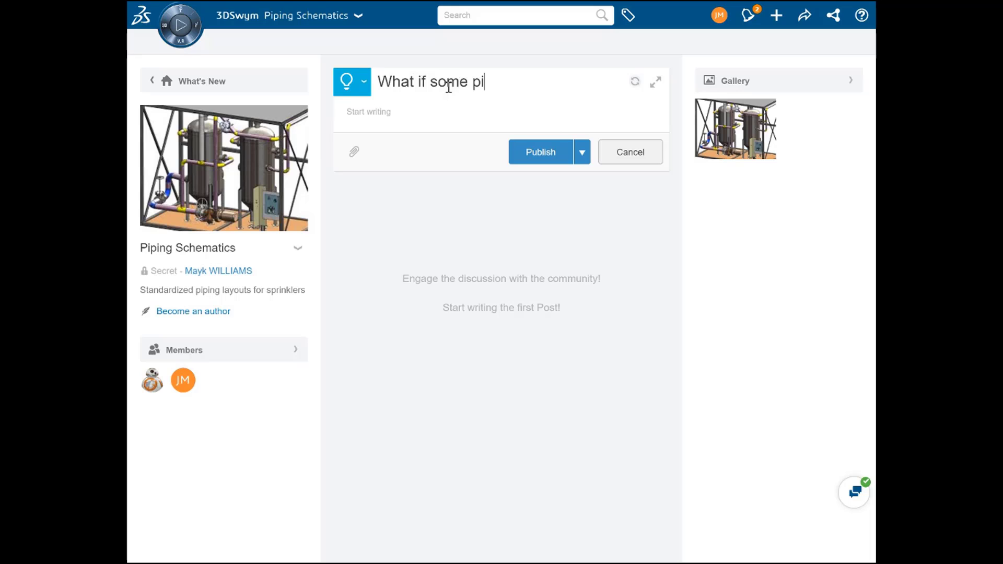
text(ping layouts in)
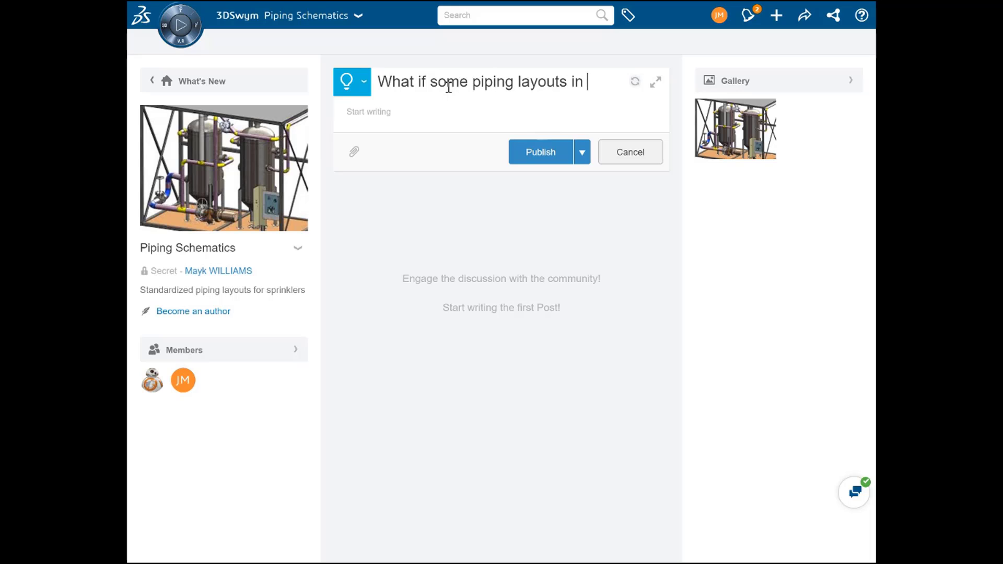
text(clude 30 degr)
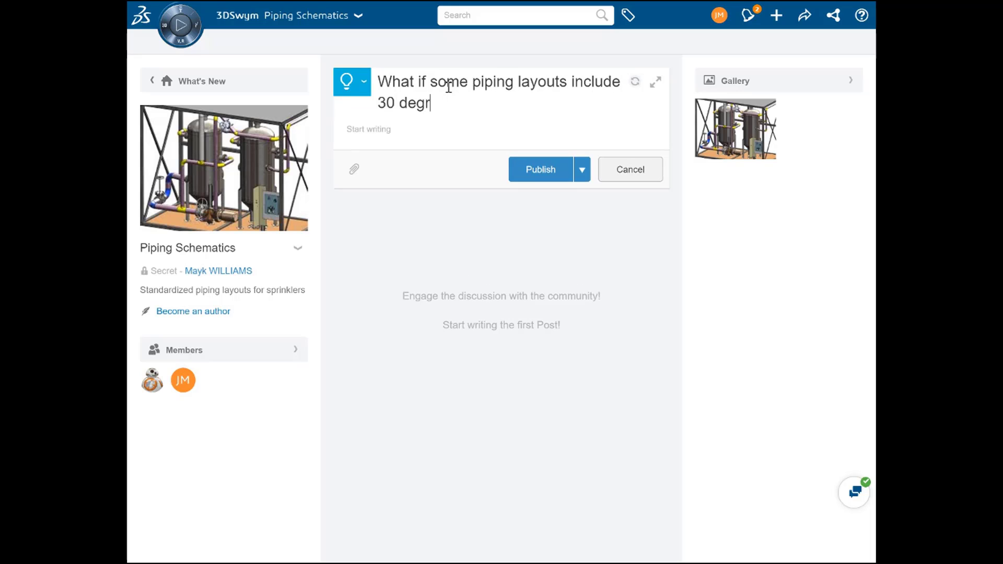
text(ee bends?)
click(581, 169)
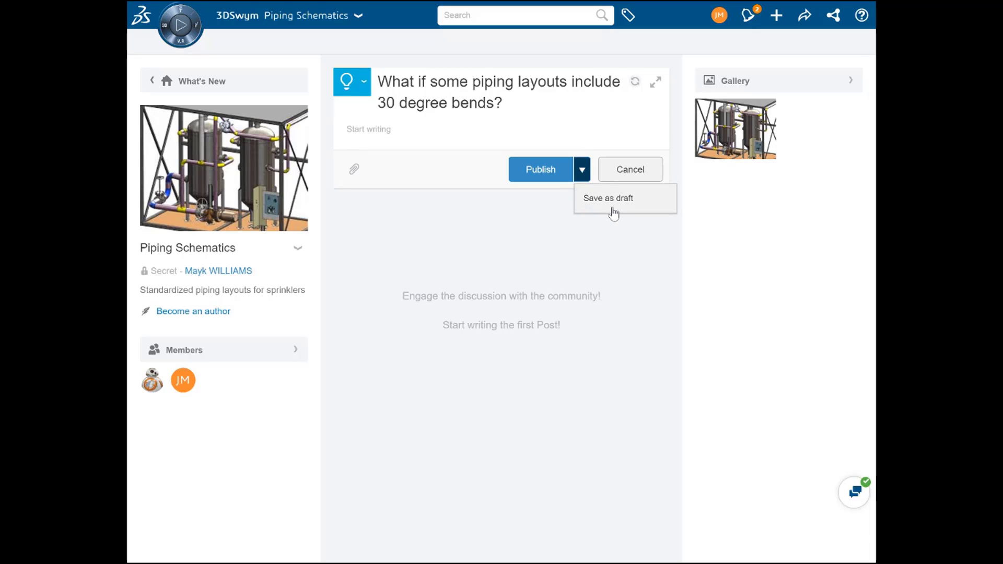
click(450, 174)
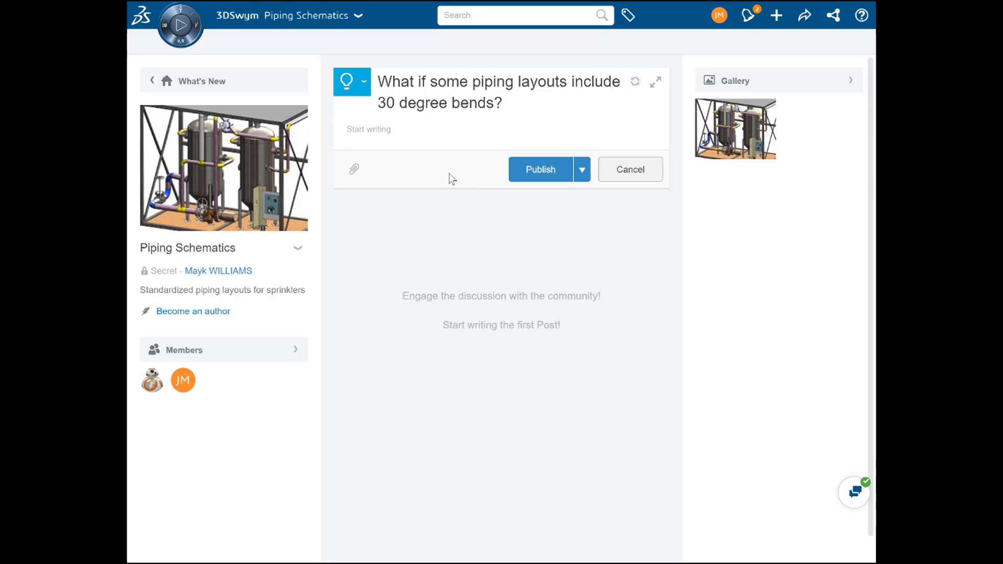
Attach Prime Full.zip from My Files in 3DDrive to the idea.
click(357, 175)
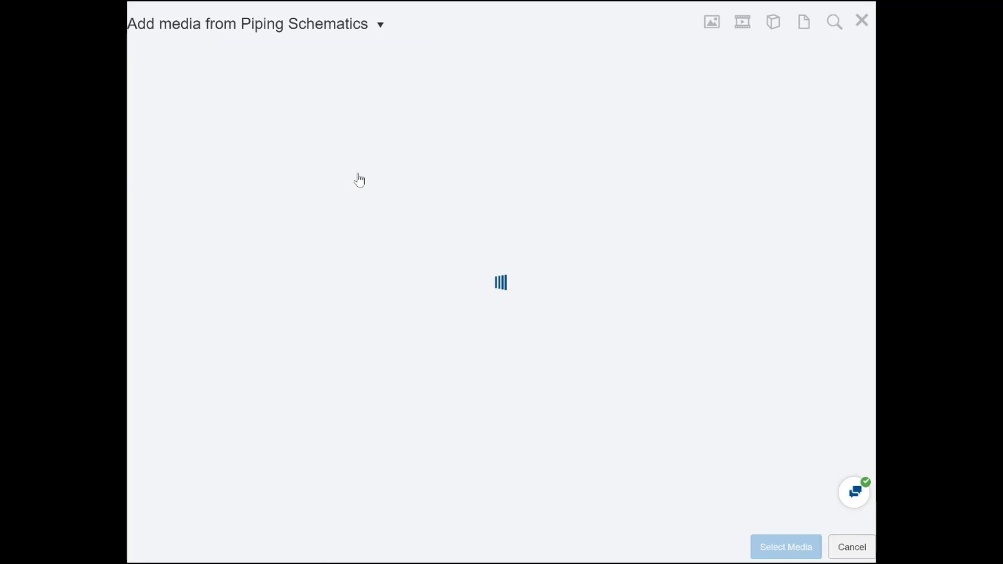
click(271, 33)
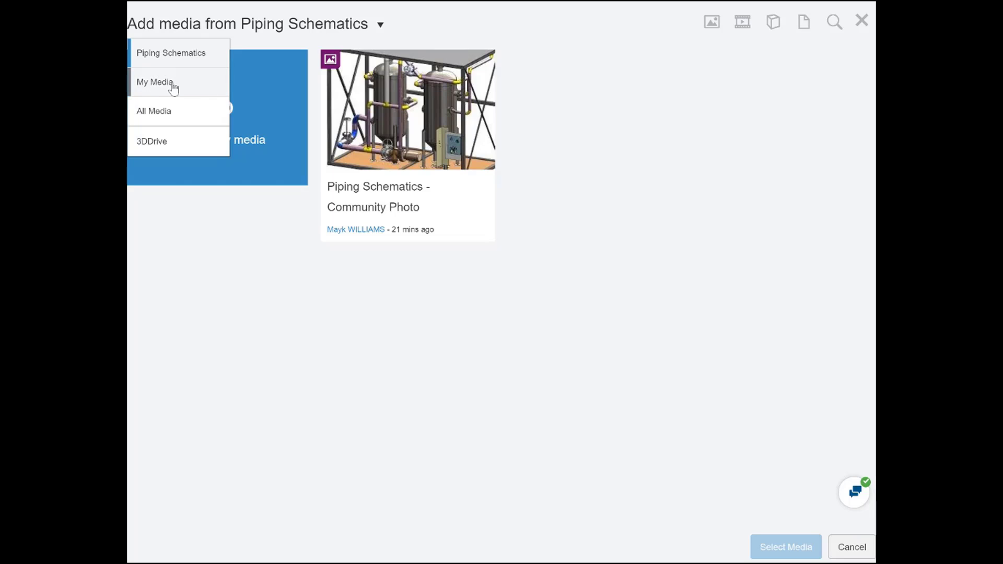
click(170, 151)
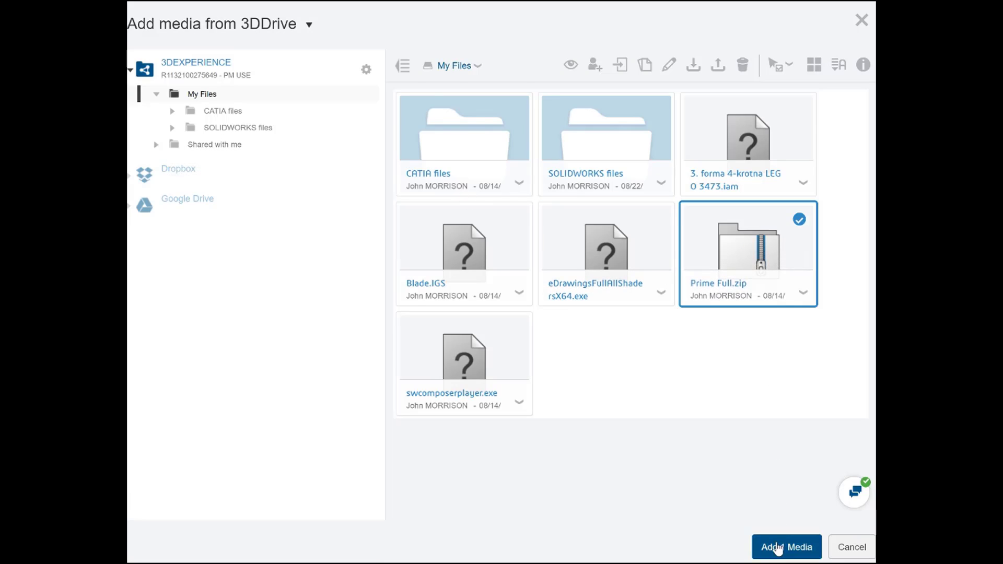
click(776, 546)
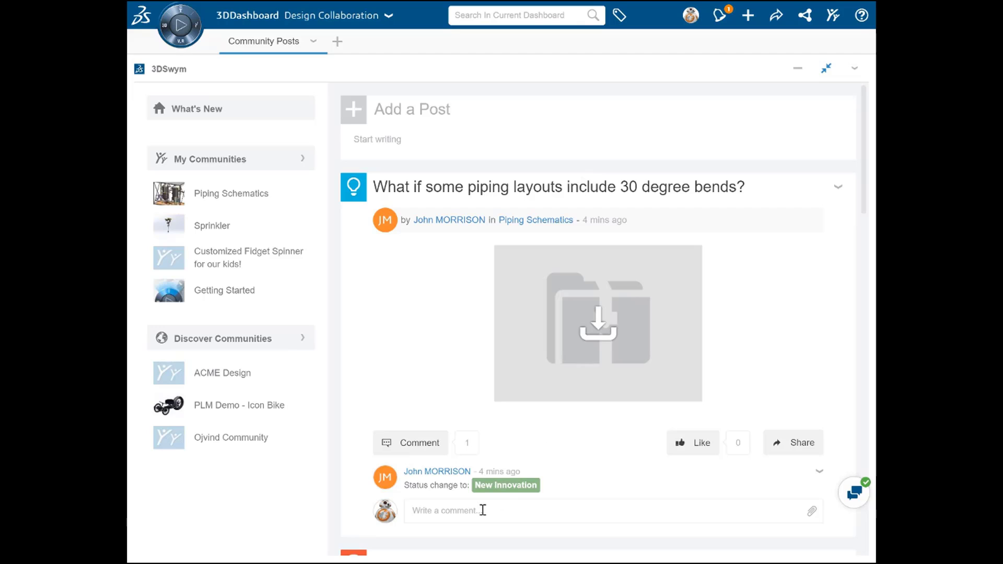
Post the comment "I think this is a good idea!" mentioning the idea's author, and show the actions available for the idea.
click(483, 510)
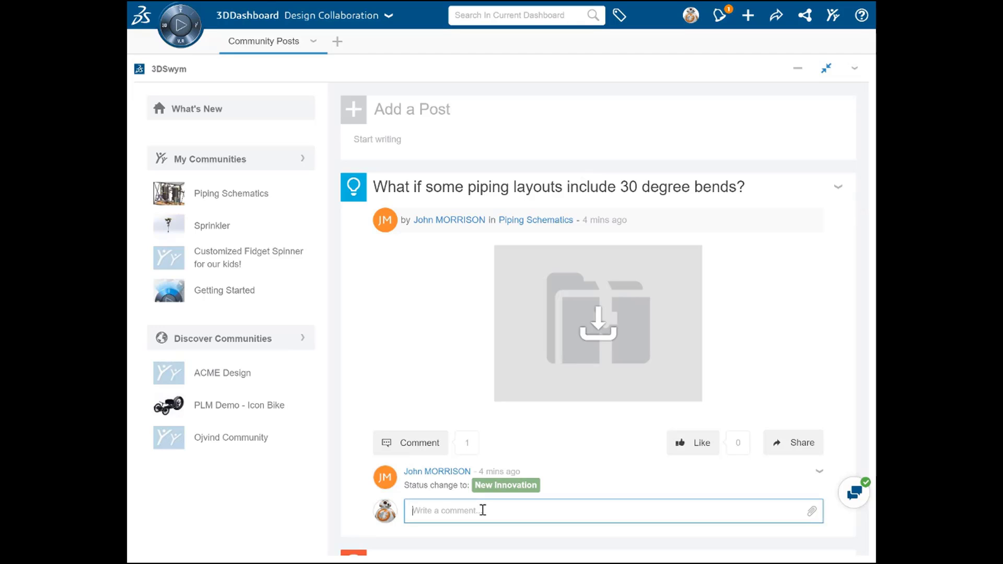
text(@John)
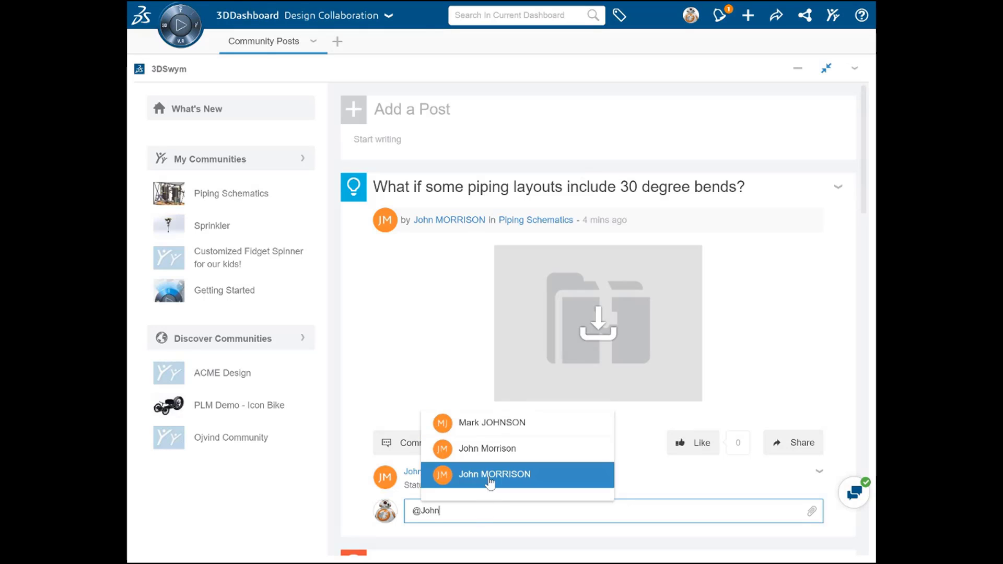
click(491, 481)
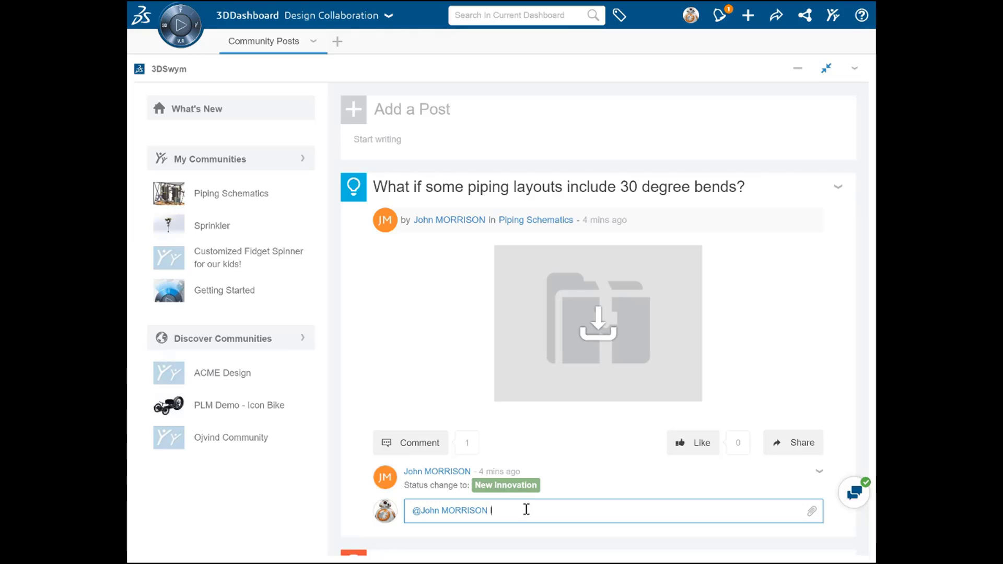
text(I think this is a good id)
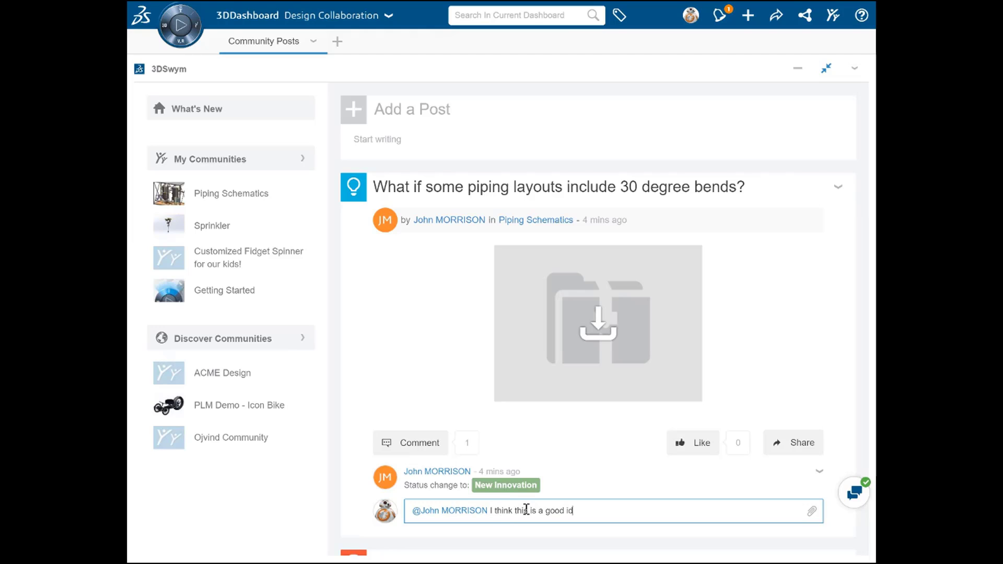
text(ea!)
key(Return)
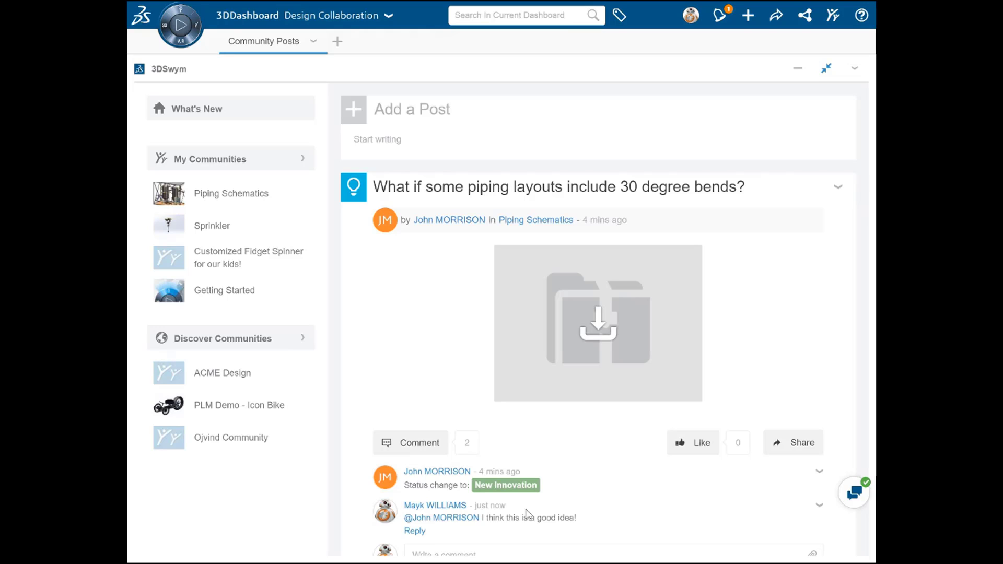
click(838, 188)
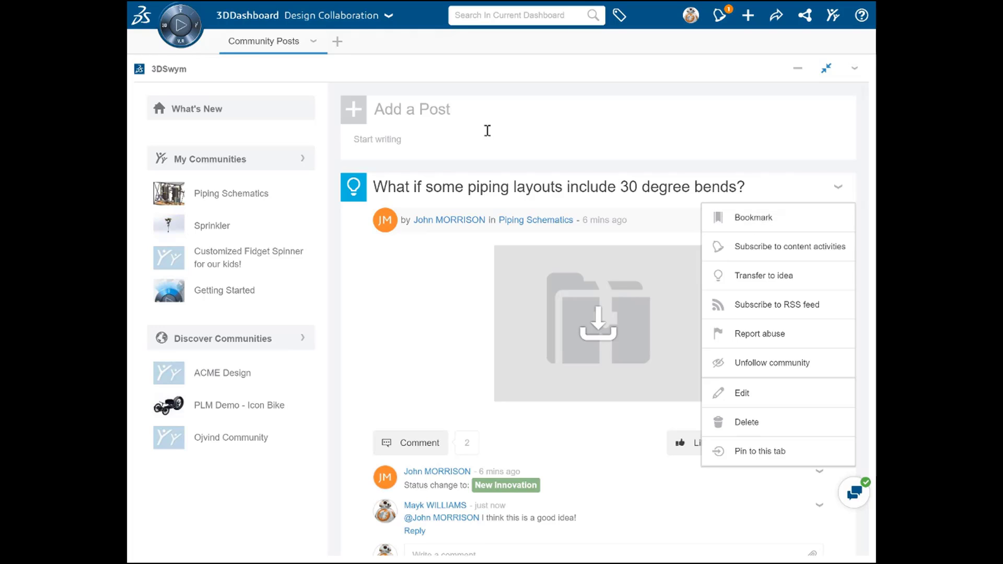
Restore the maximized 3DSwym widget and add a 3DSwym Content widget beside it on the Community Posts dashboard.
click(186, 11)
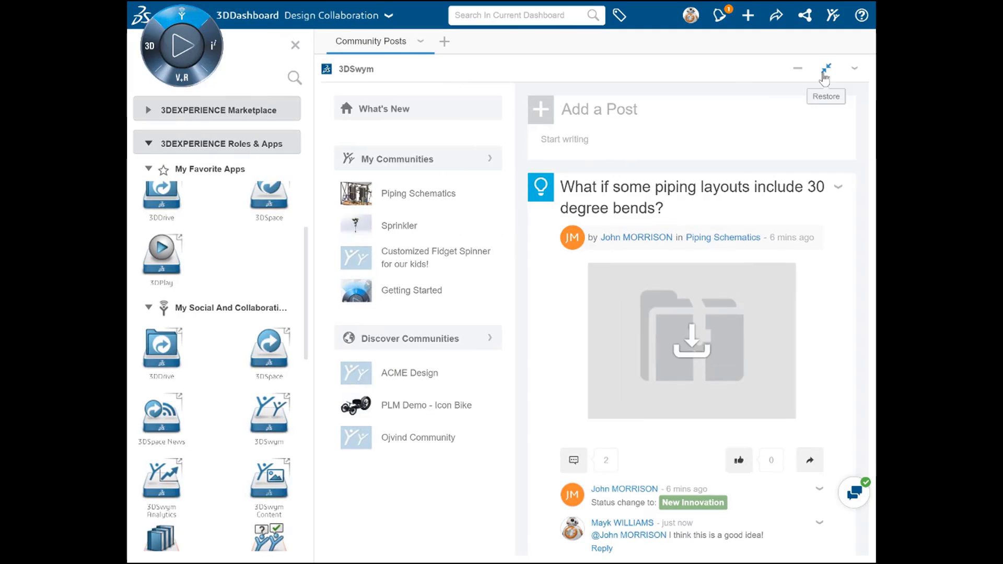
click(823, 72)
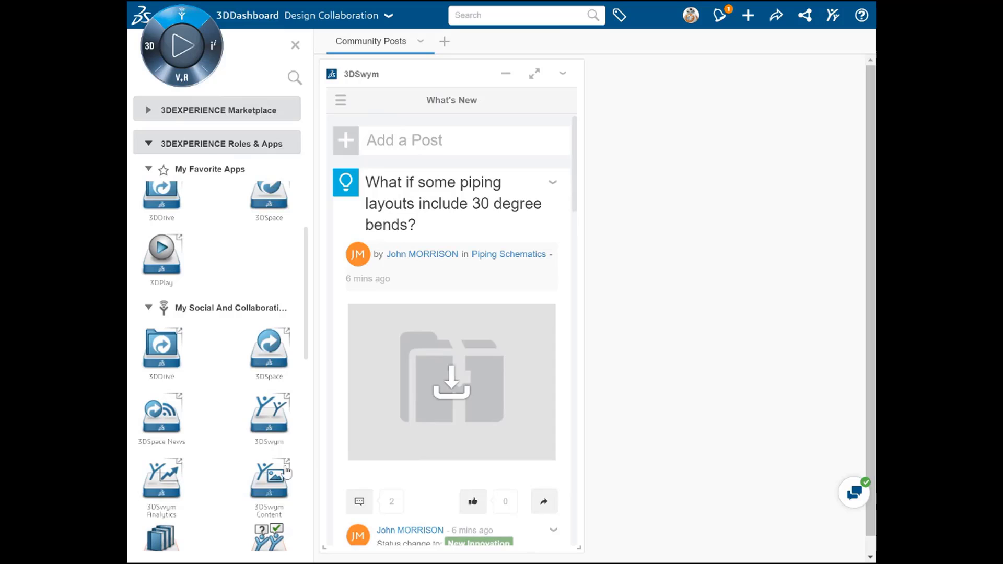
drag(270, 483, 699, 393)
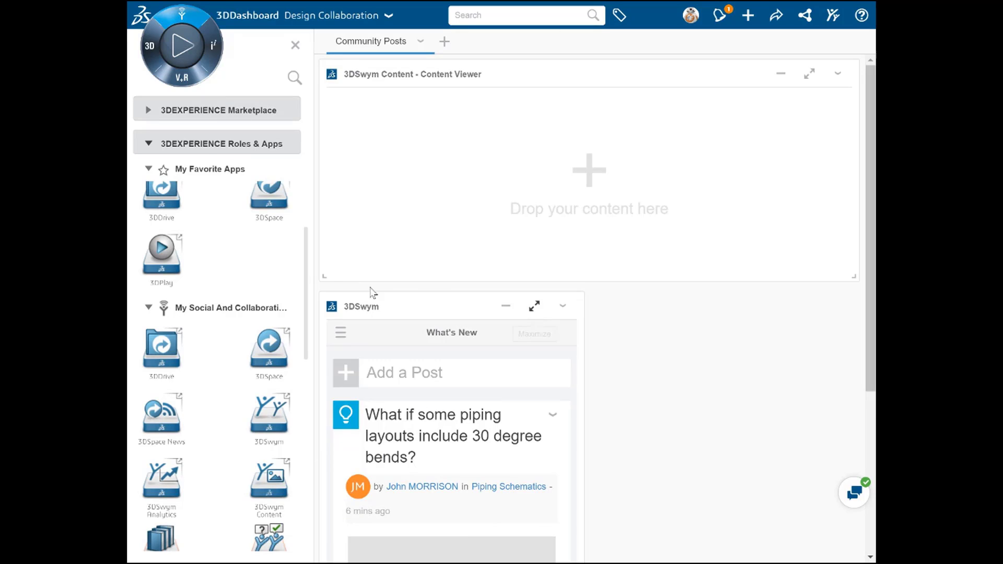
drag(323, 275, 696, 545)
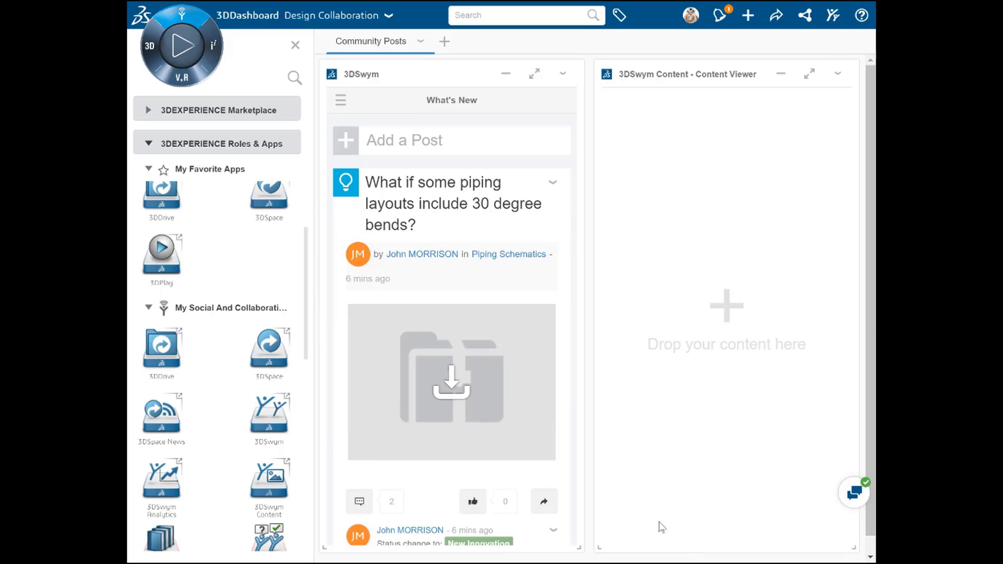
Add the 30 degree bends idea and the "What are these parts for? Do we need them?" question to the 3DSwym Content widget.
drag(387, 172, 696, 278)
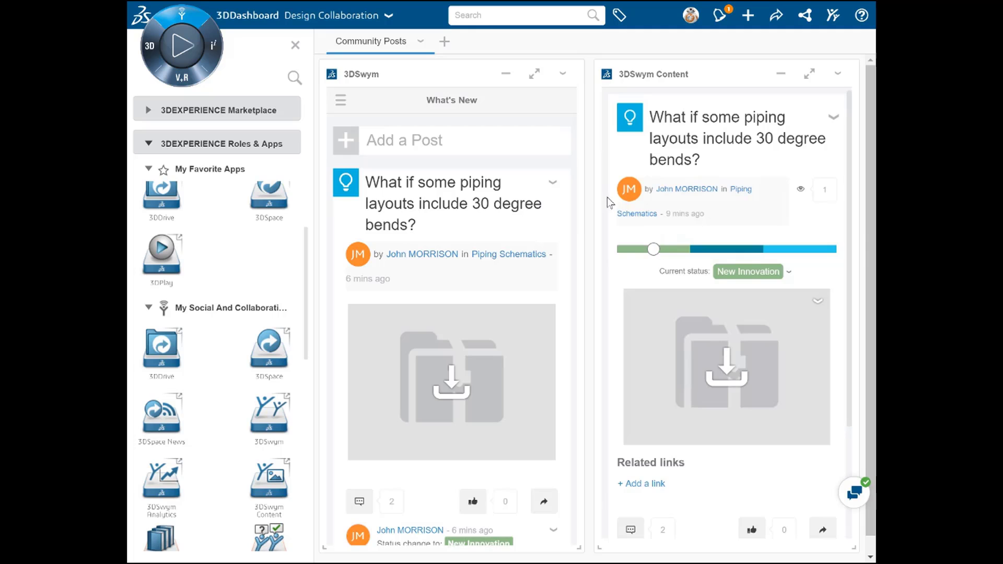
drag(574, 155, 575, 192)
drag(344, 361, 711, 241)
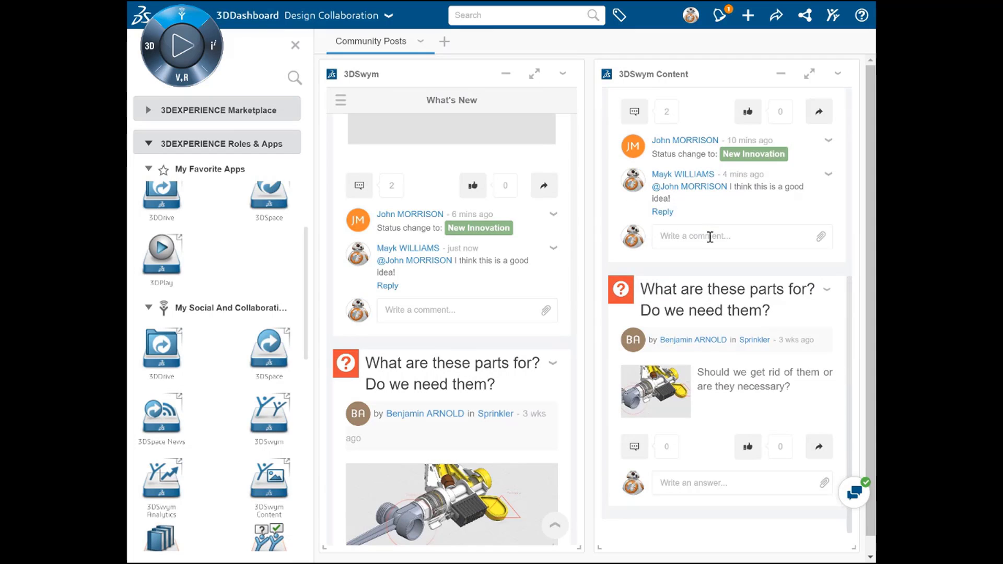
Remove the "What are these parts for? Do we need them?" question from the 3DSwym Content widget.
drag(621, 289, 721, 402)
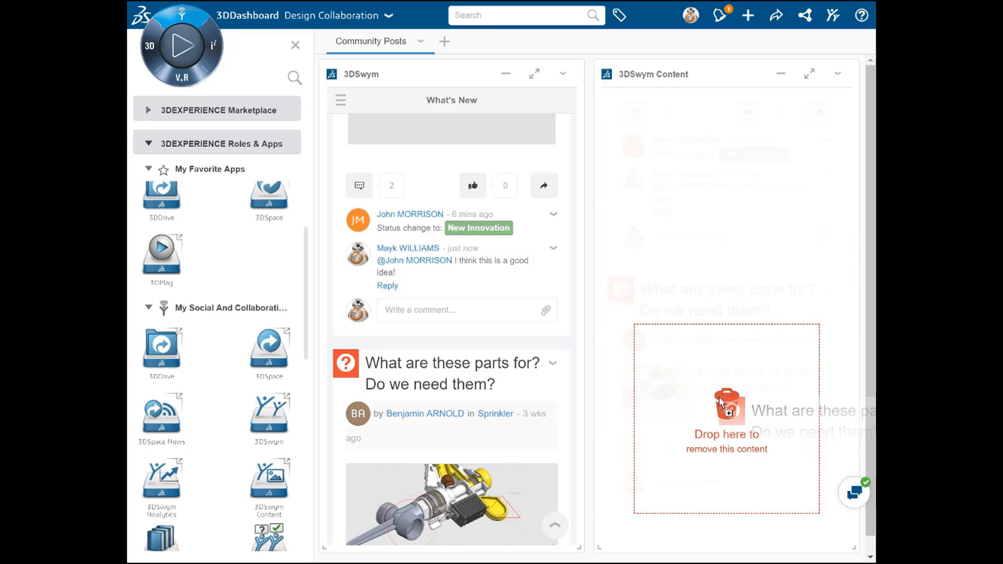
drag(720, 402, 719, 399)
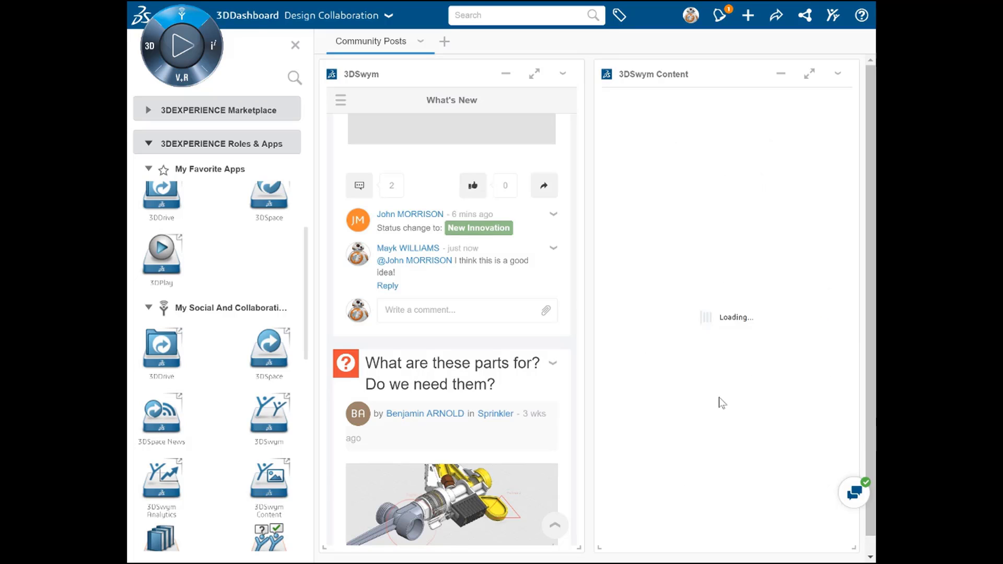